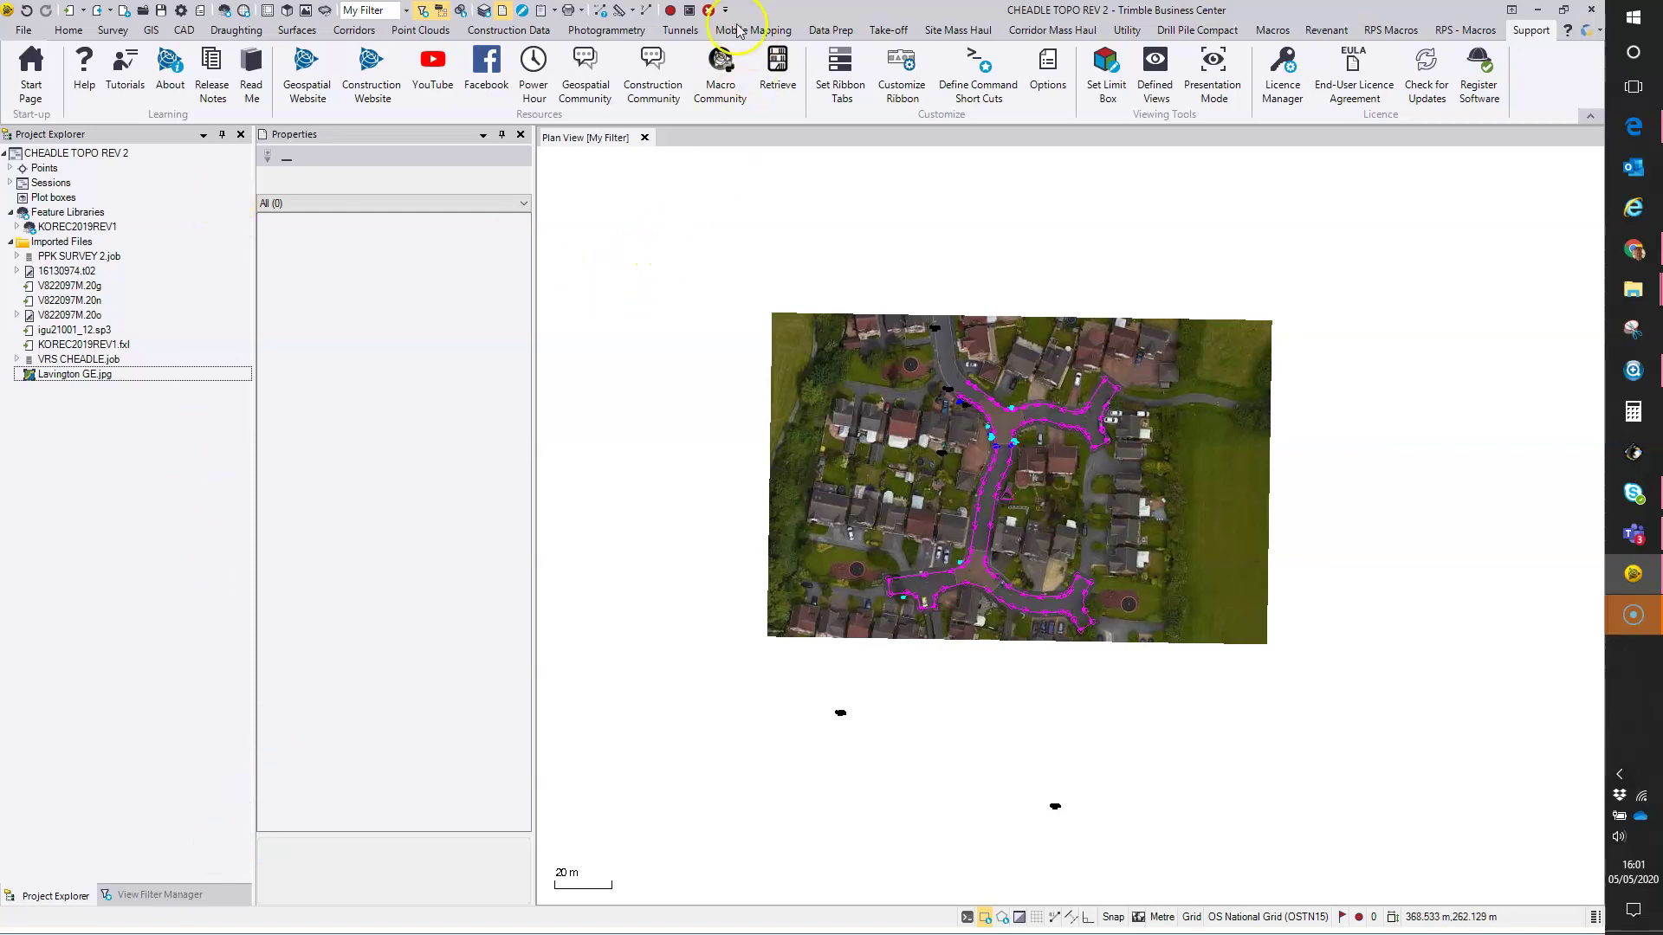
# Start the CreatePlotBox command by typing 'createplo' in the Command Window.
pyautogui.click(690, 13)
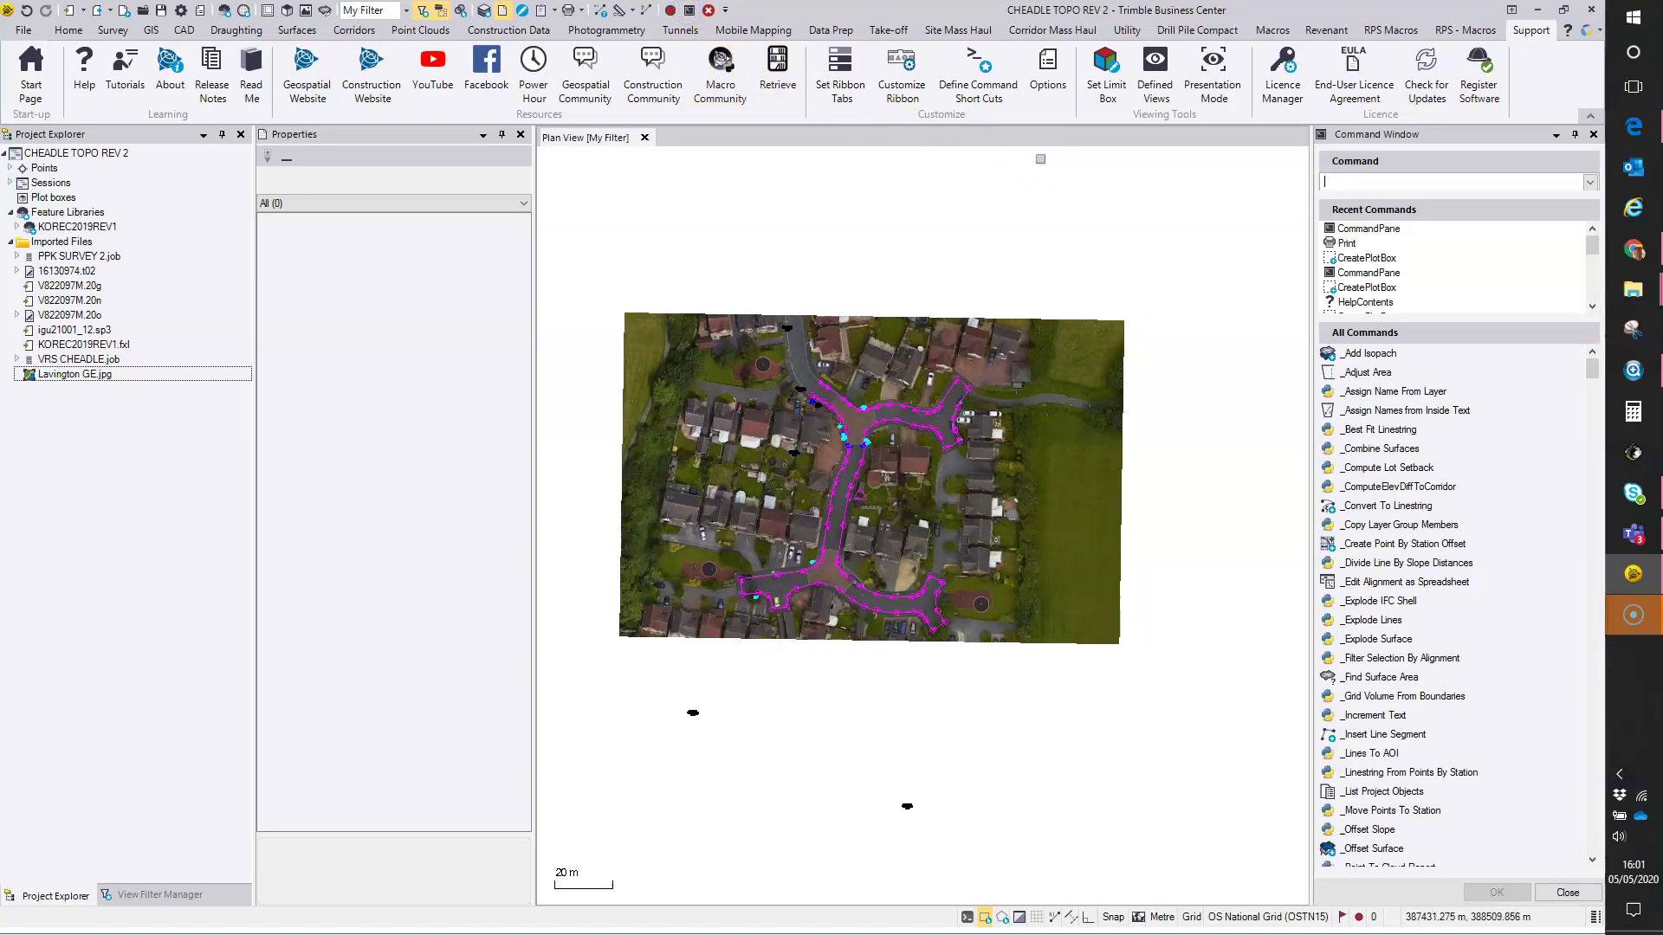
pyautogui.write('c')
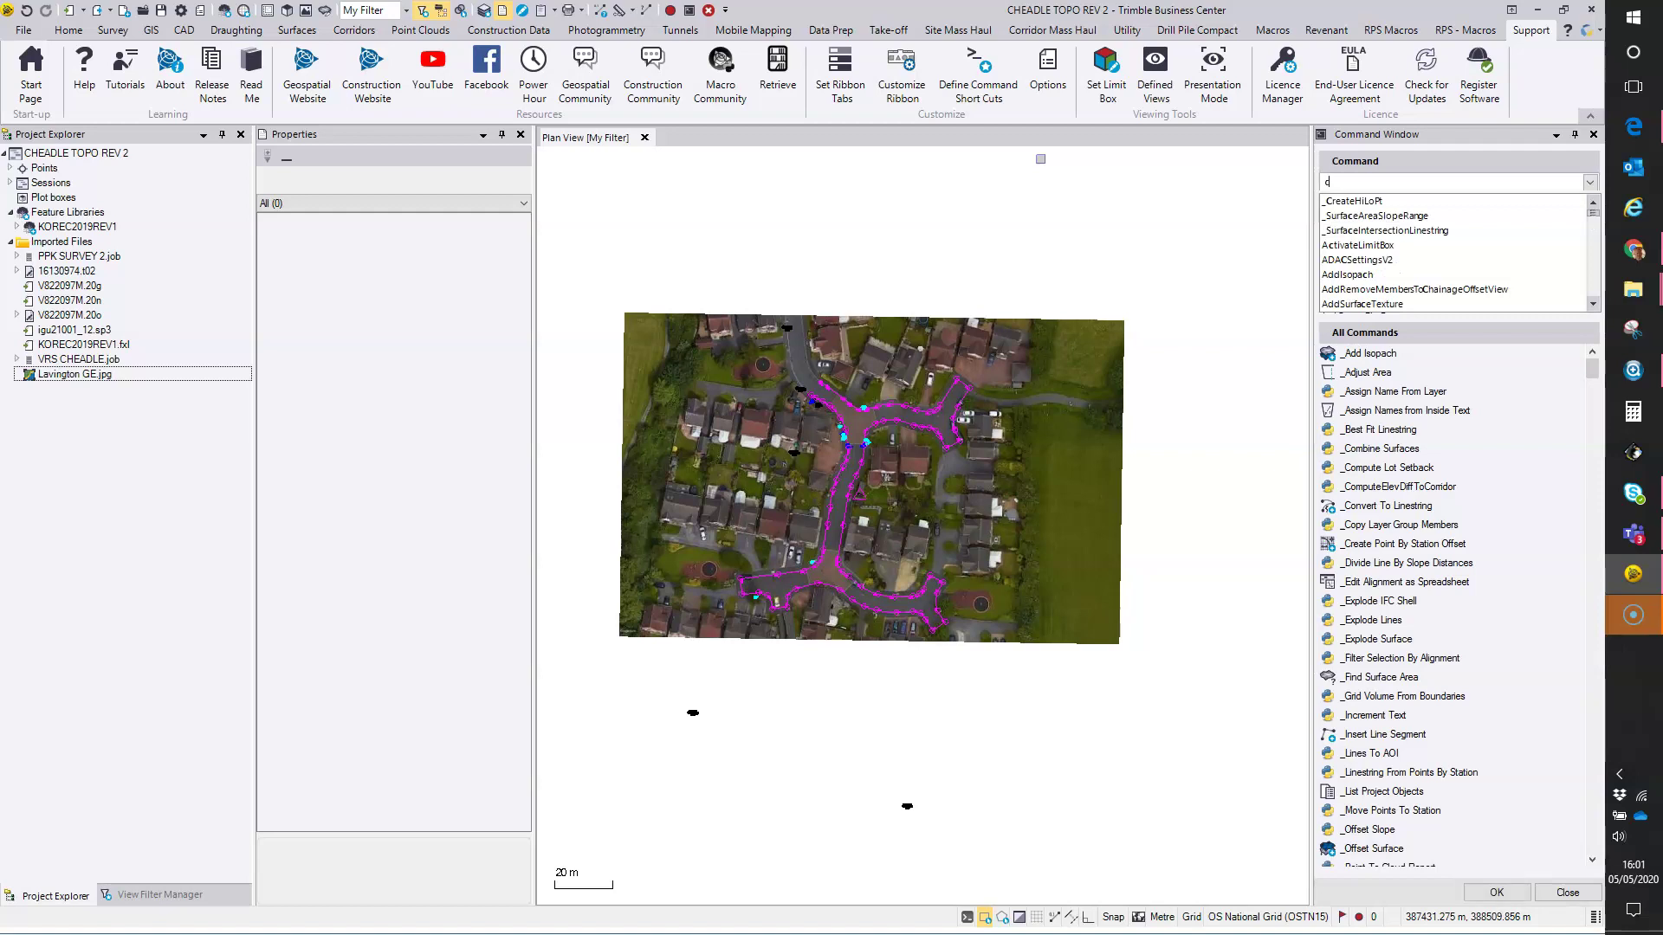
pyautogui.write('reate')
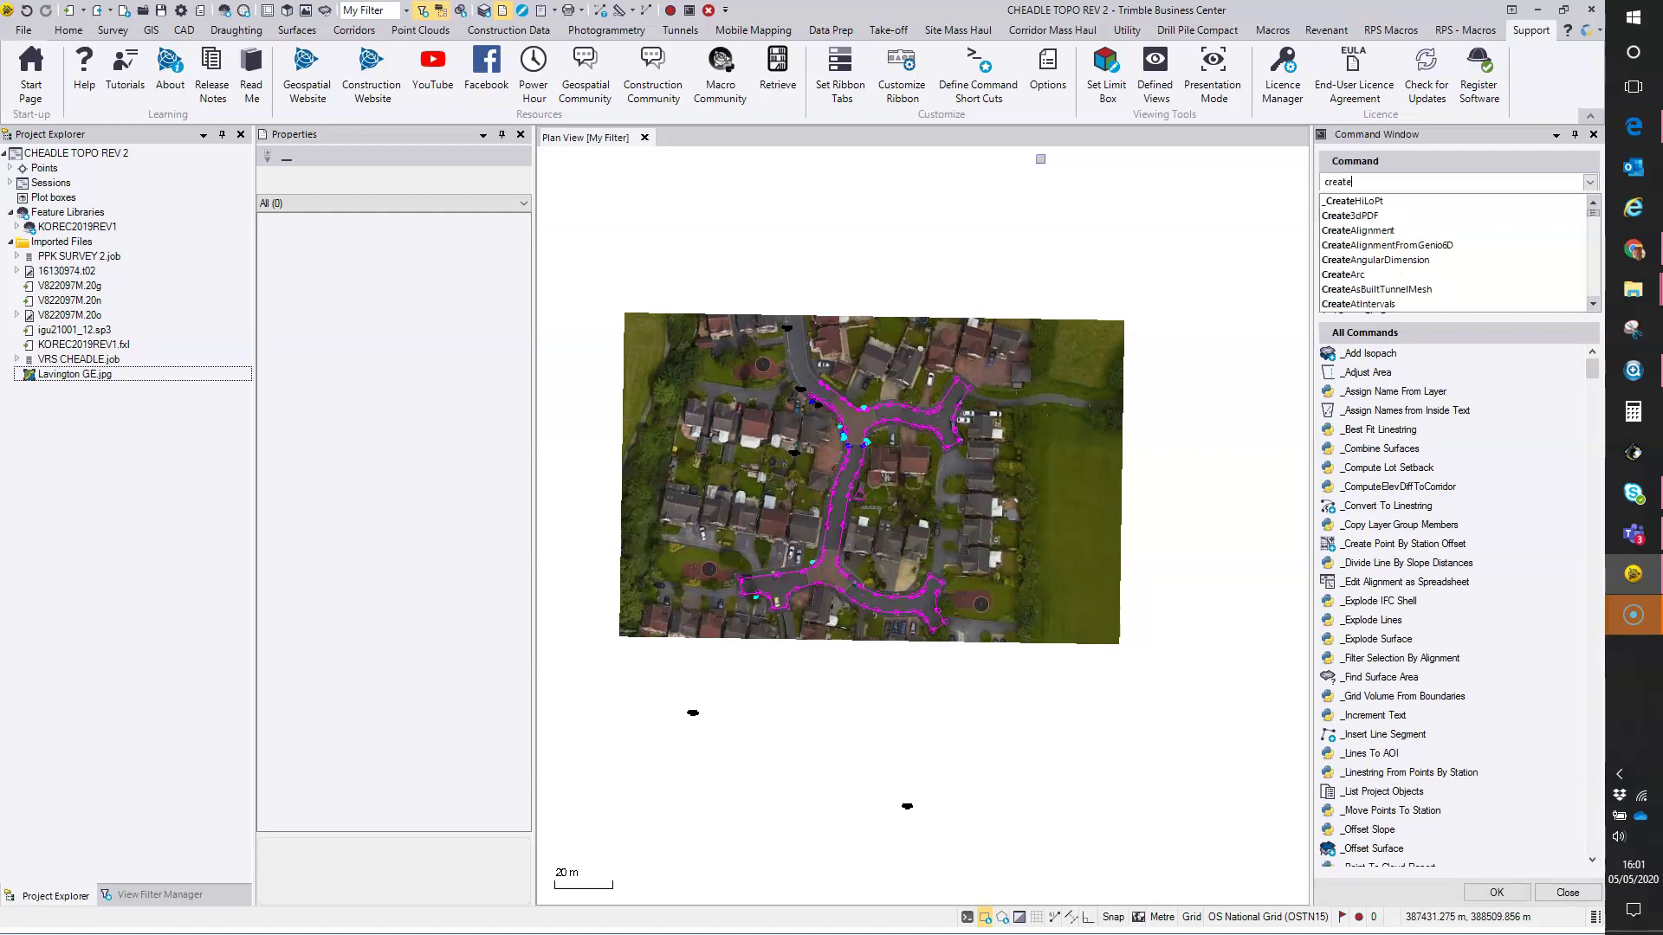
pyautogui.write('plot')
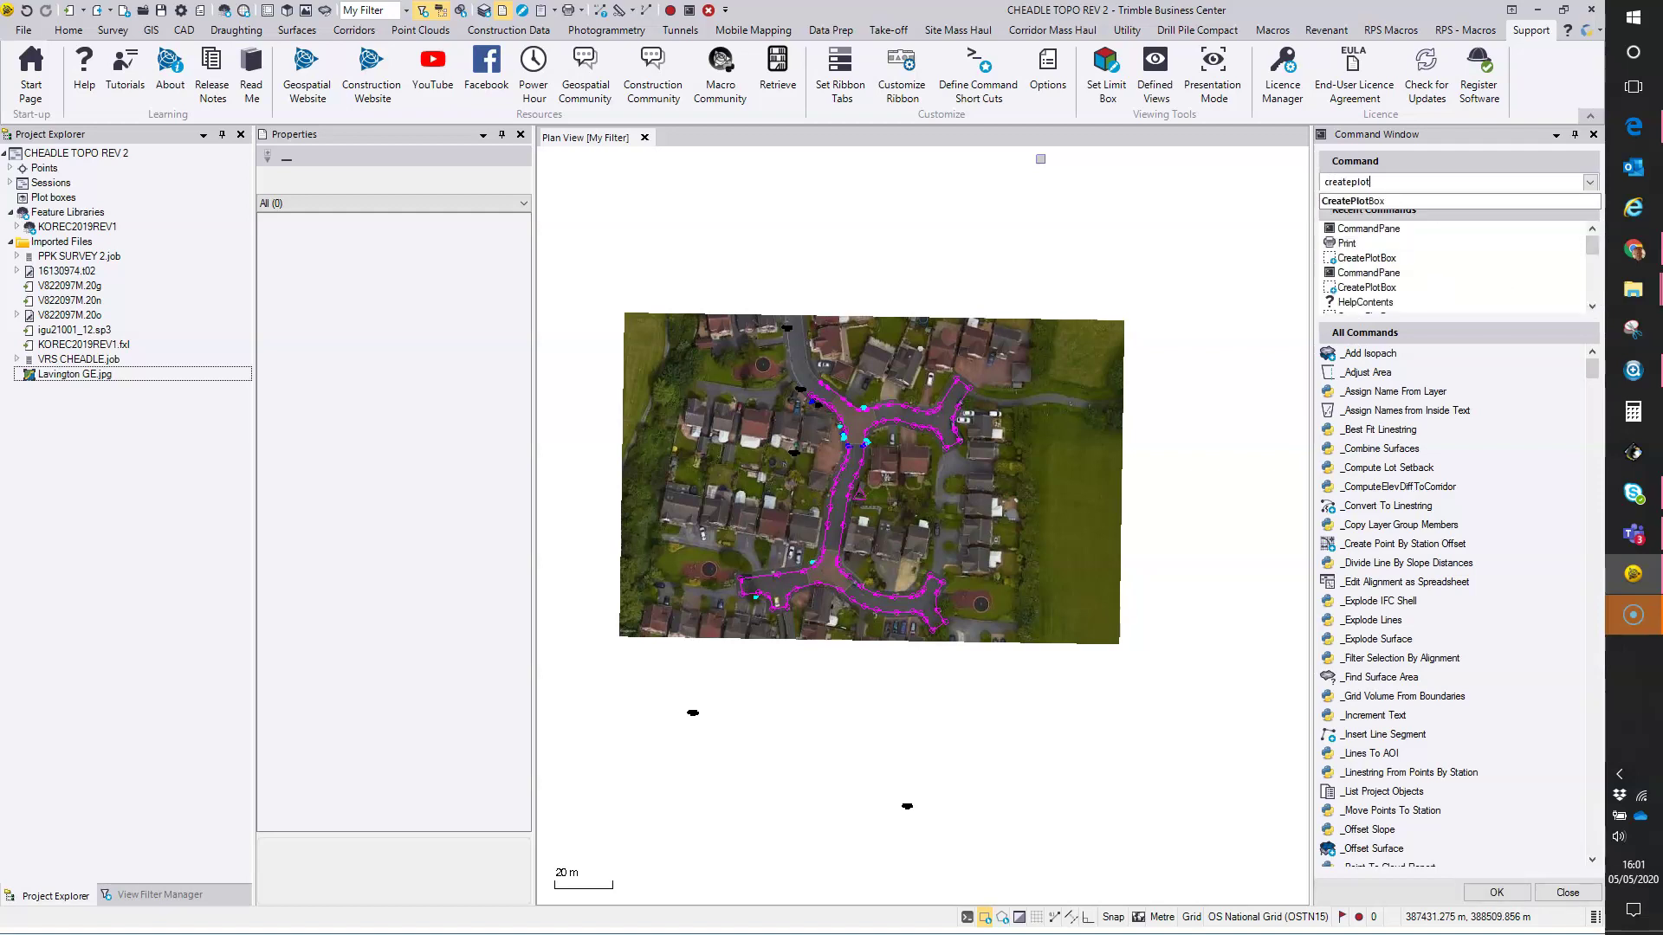
pyautogui.click(1381, 202)
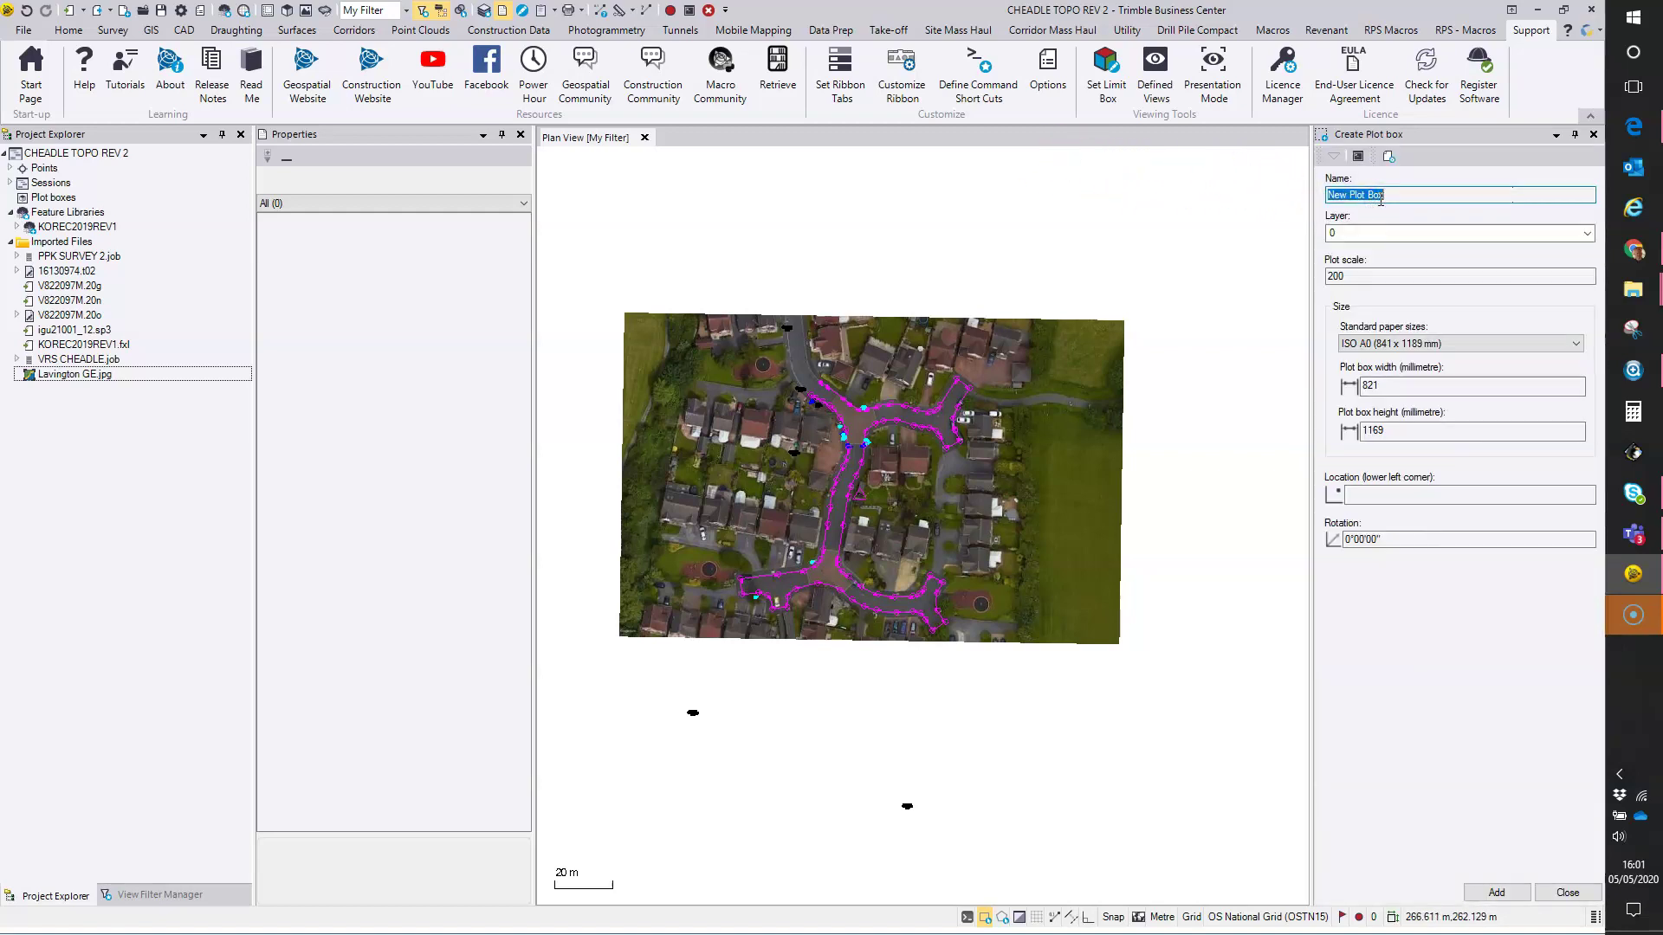
pyautogui.click(1346, 234)
pyautogui.click(1363, 202)
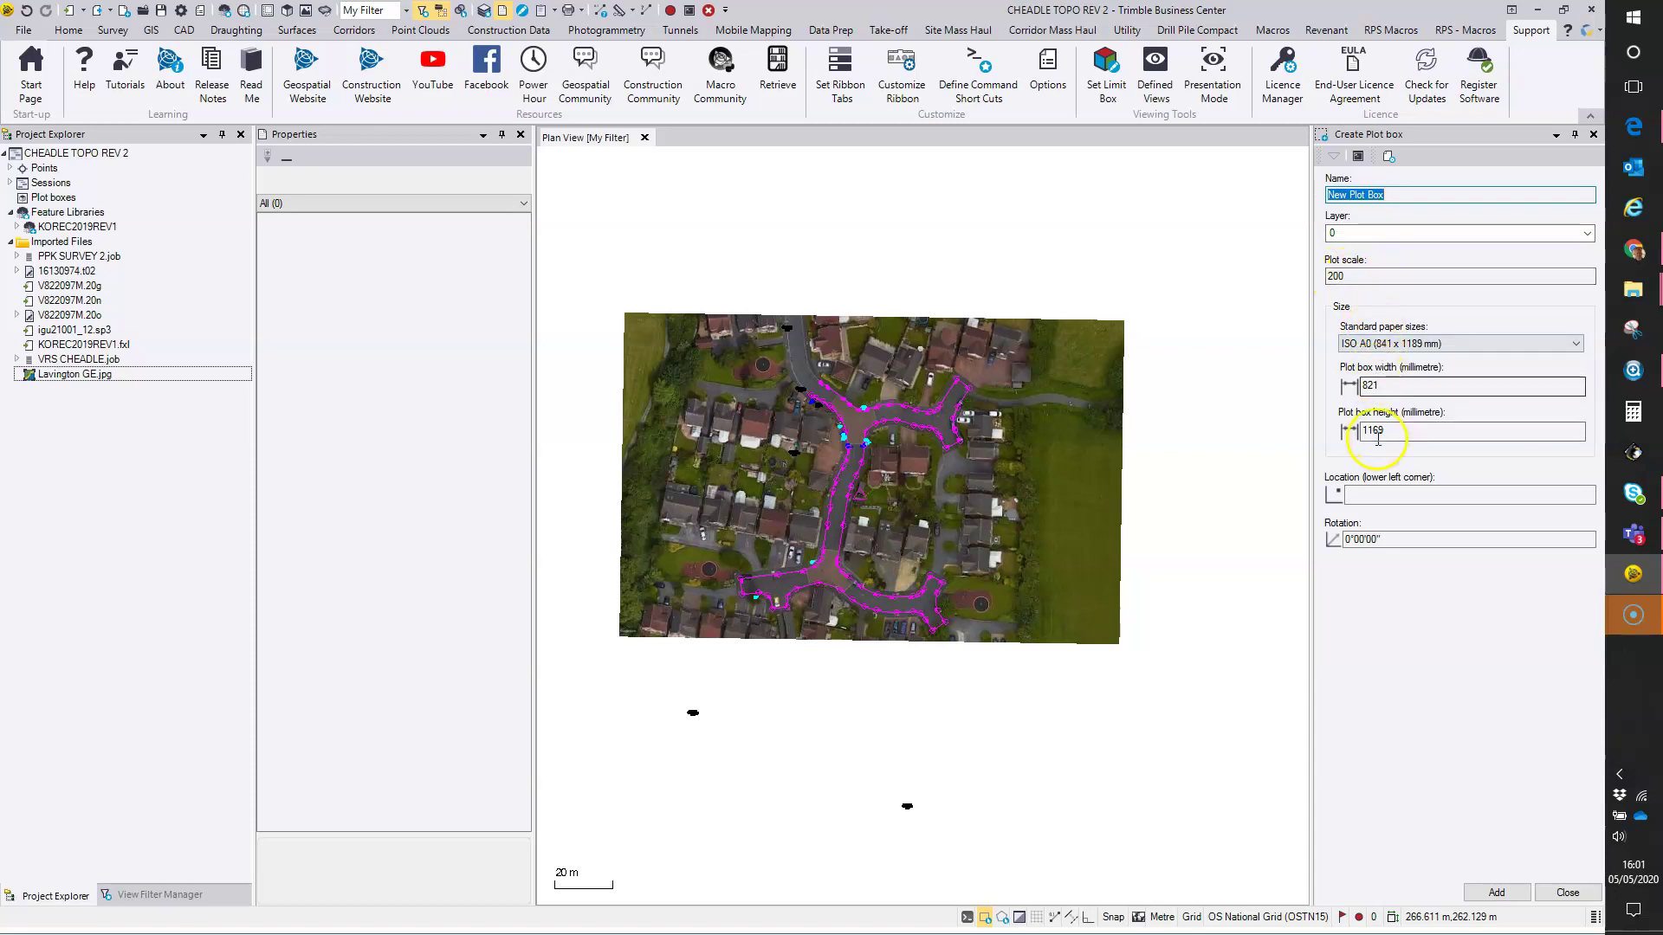
pyautogui.click(1399, 343)
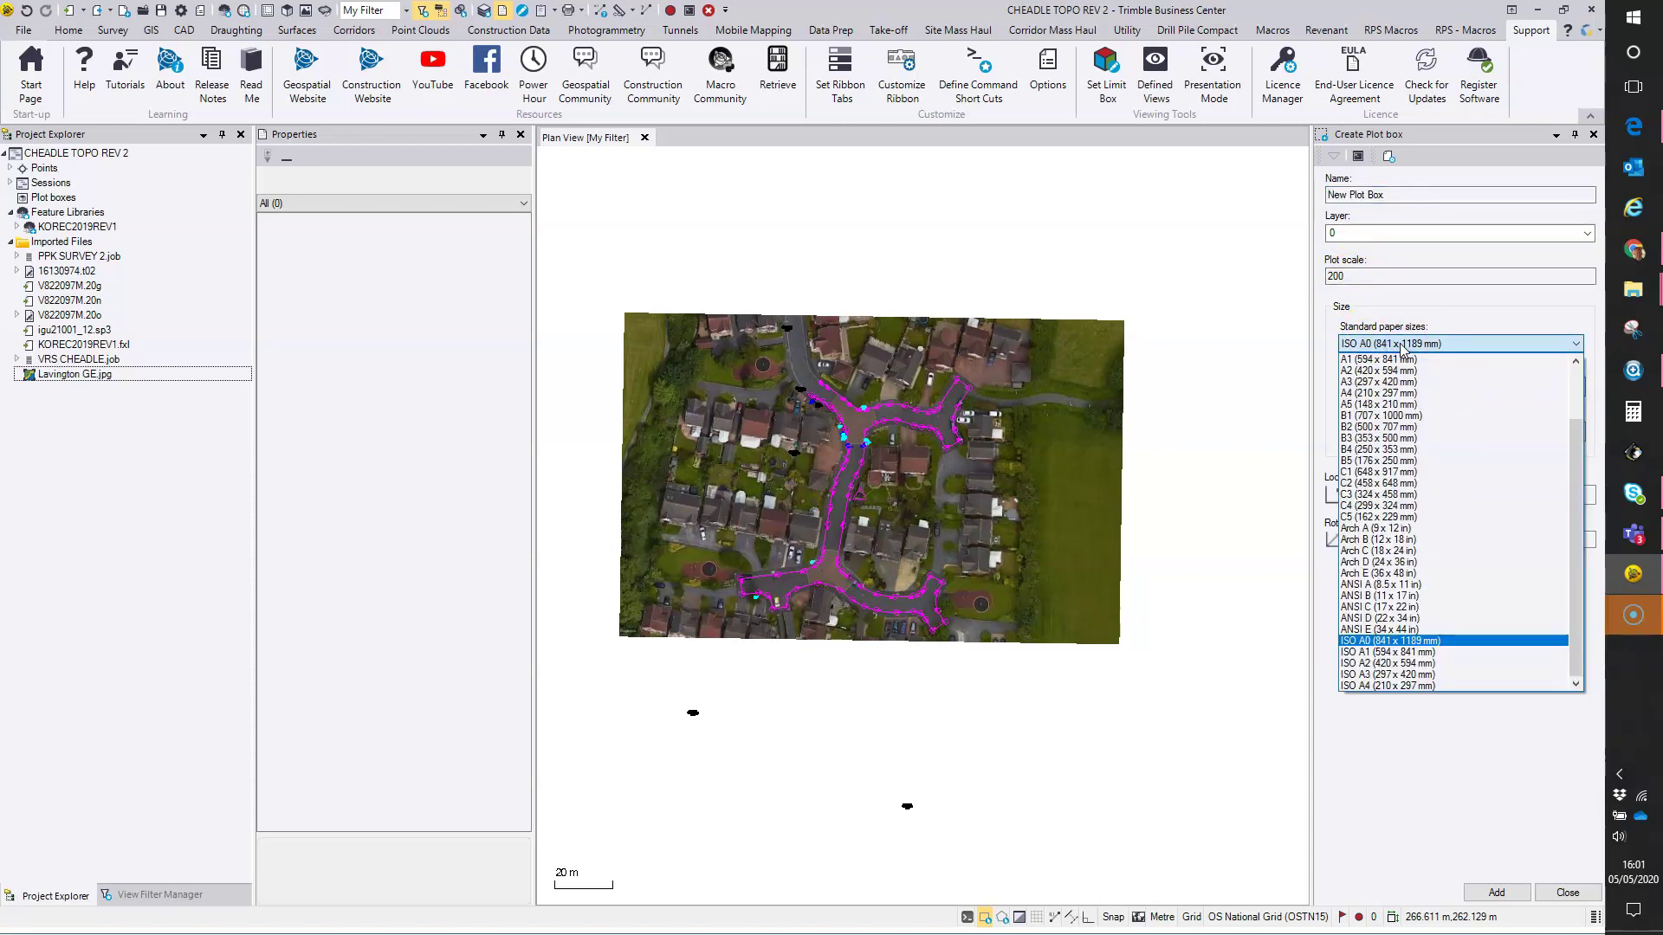
pyautogui.click(1411, 641)
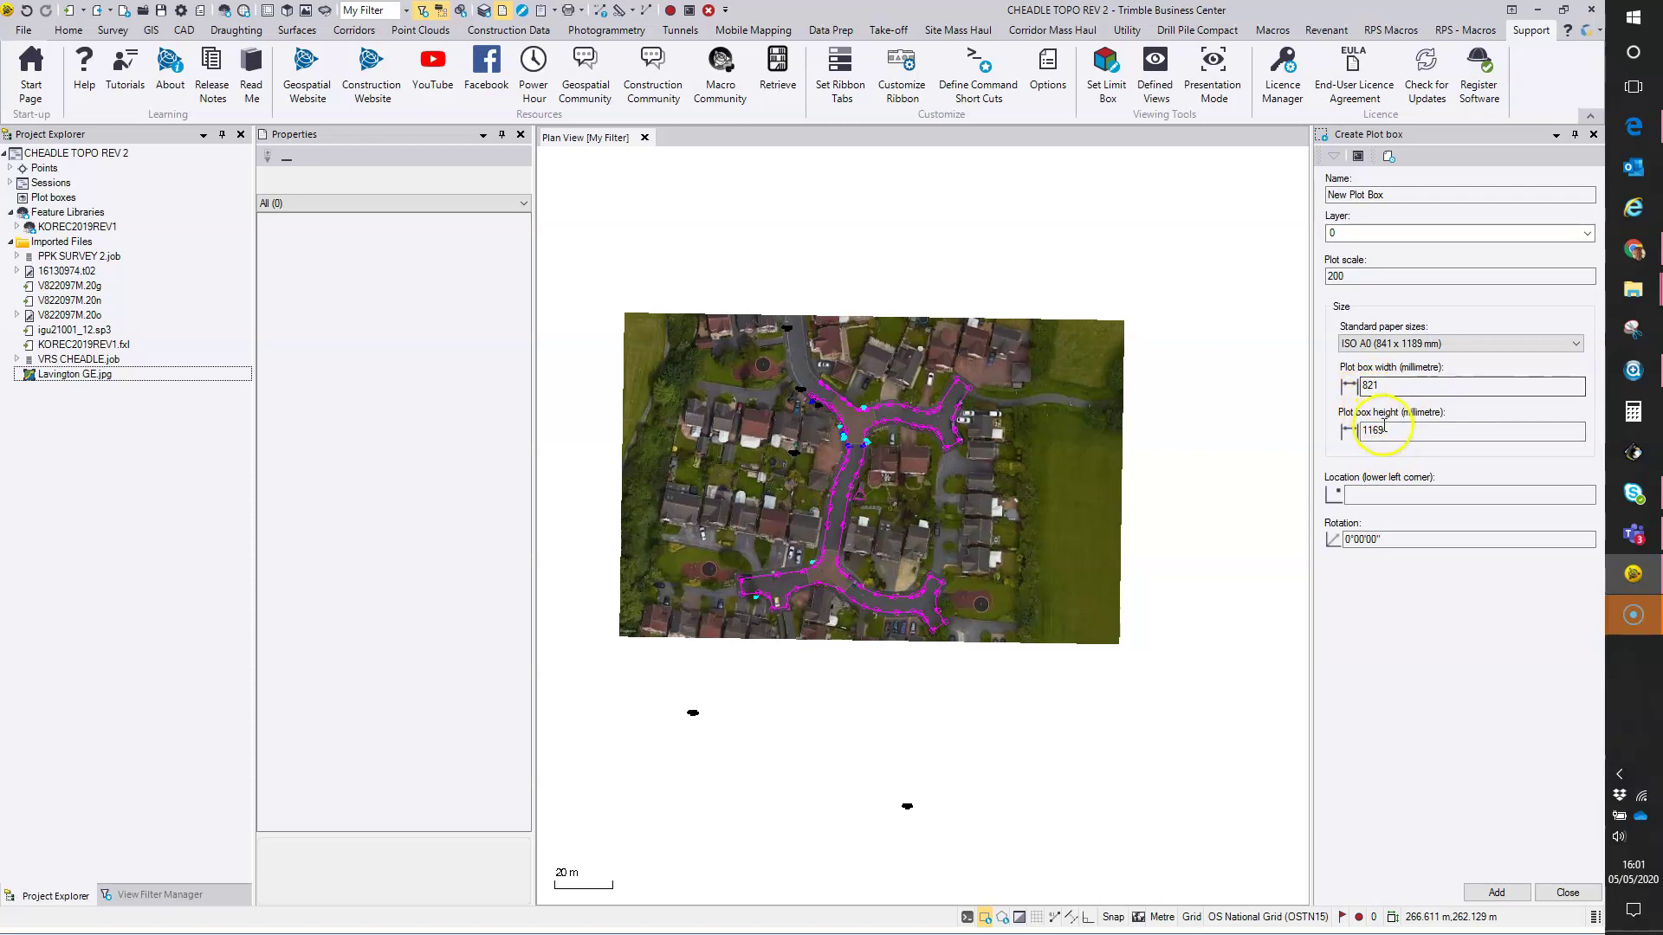
pyautogui.click(1403, 389)
pyautogui.click(1406, 432)
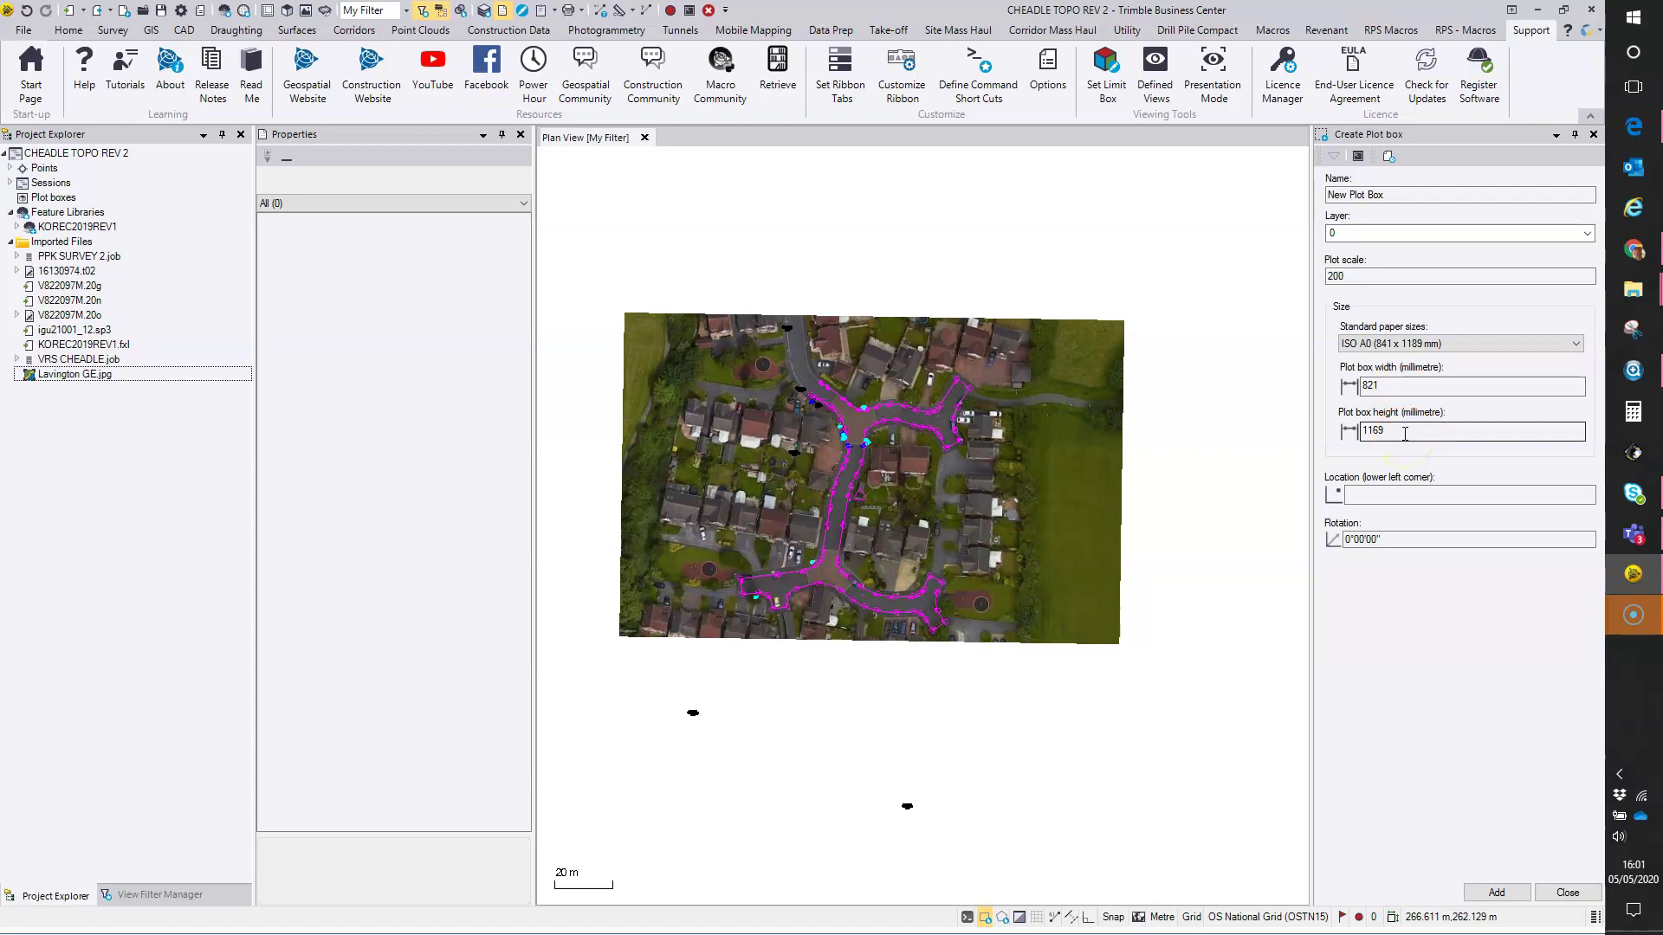
pyautogui.click(1389, 386)
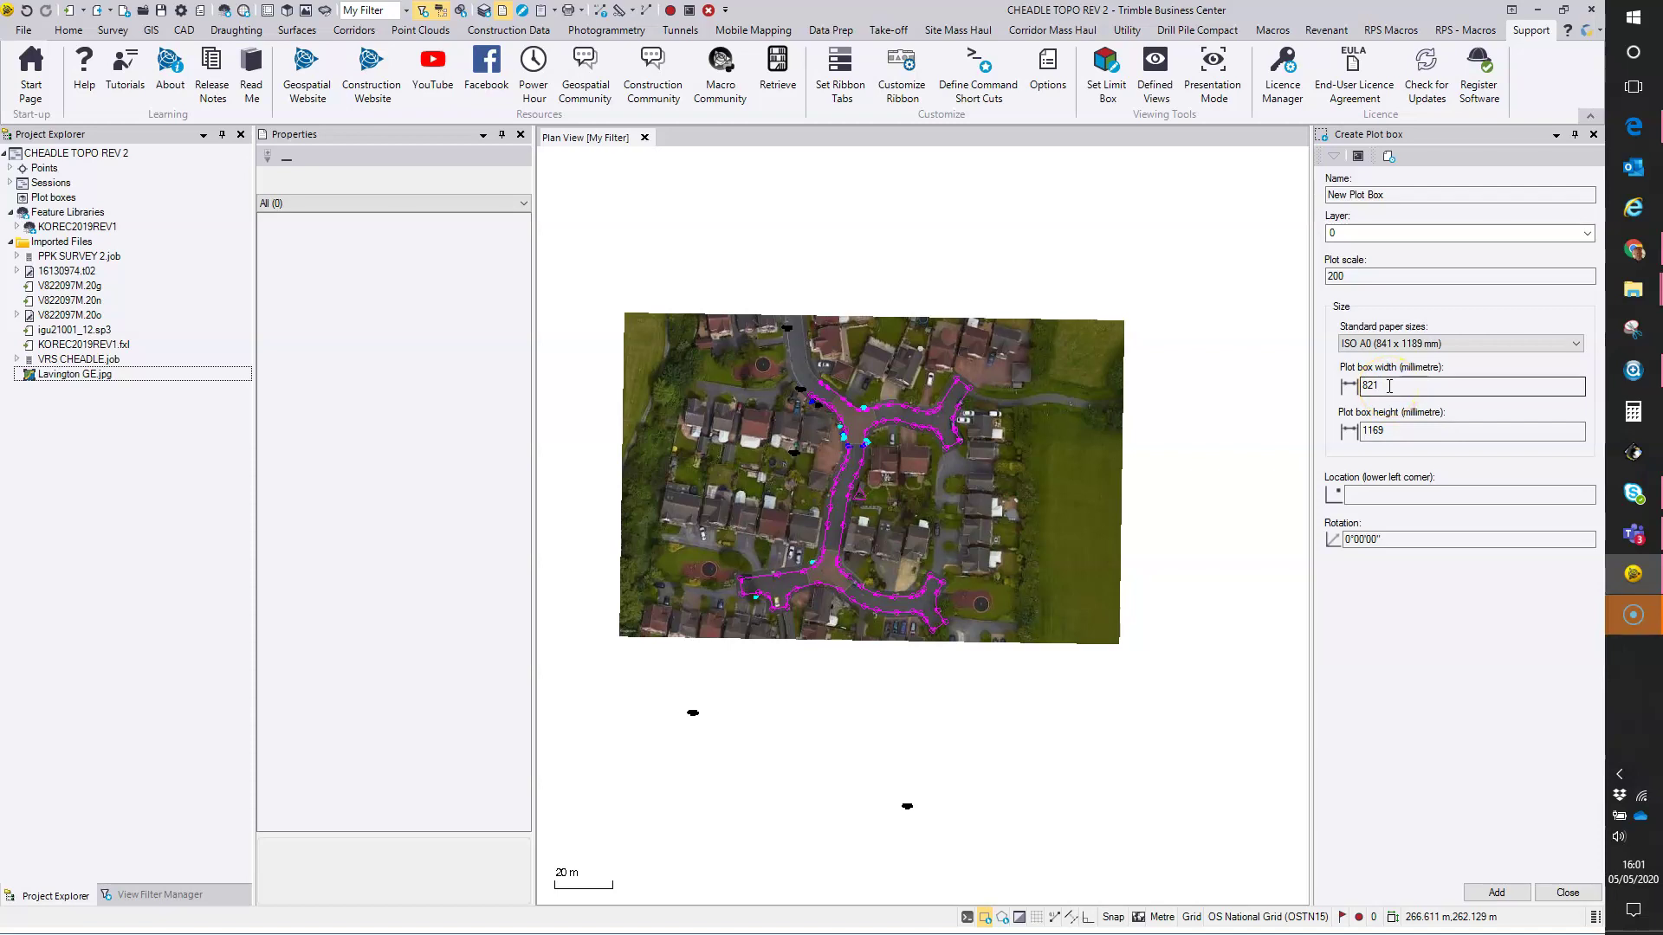
# Set the plot box to a custom 1169 mm width and 821 mm height.
pyautogui.doubleClick(1373, 383)
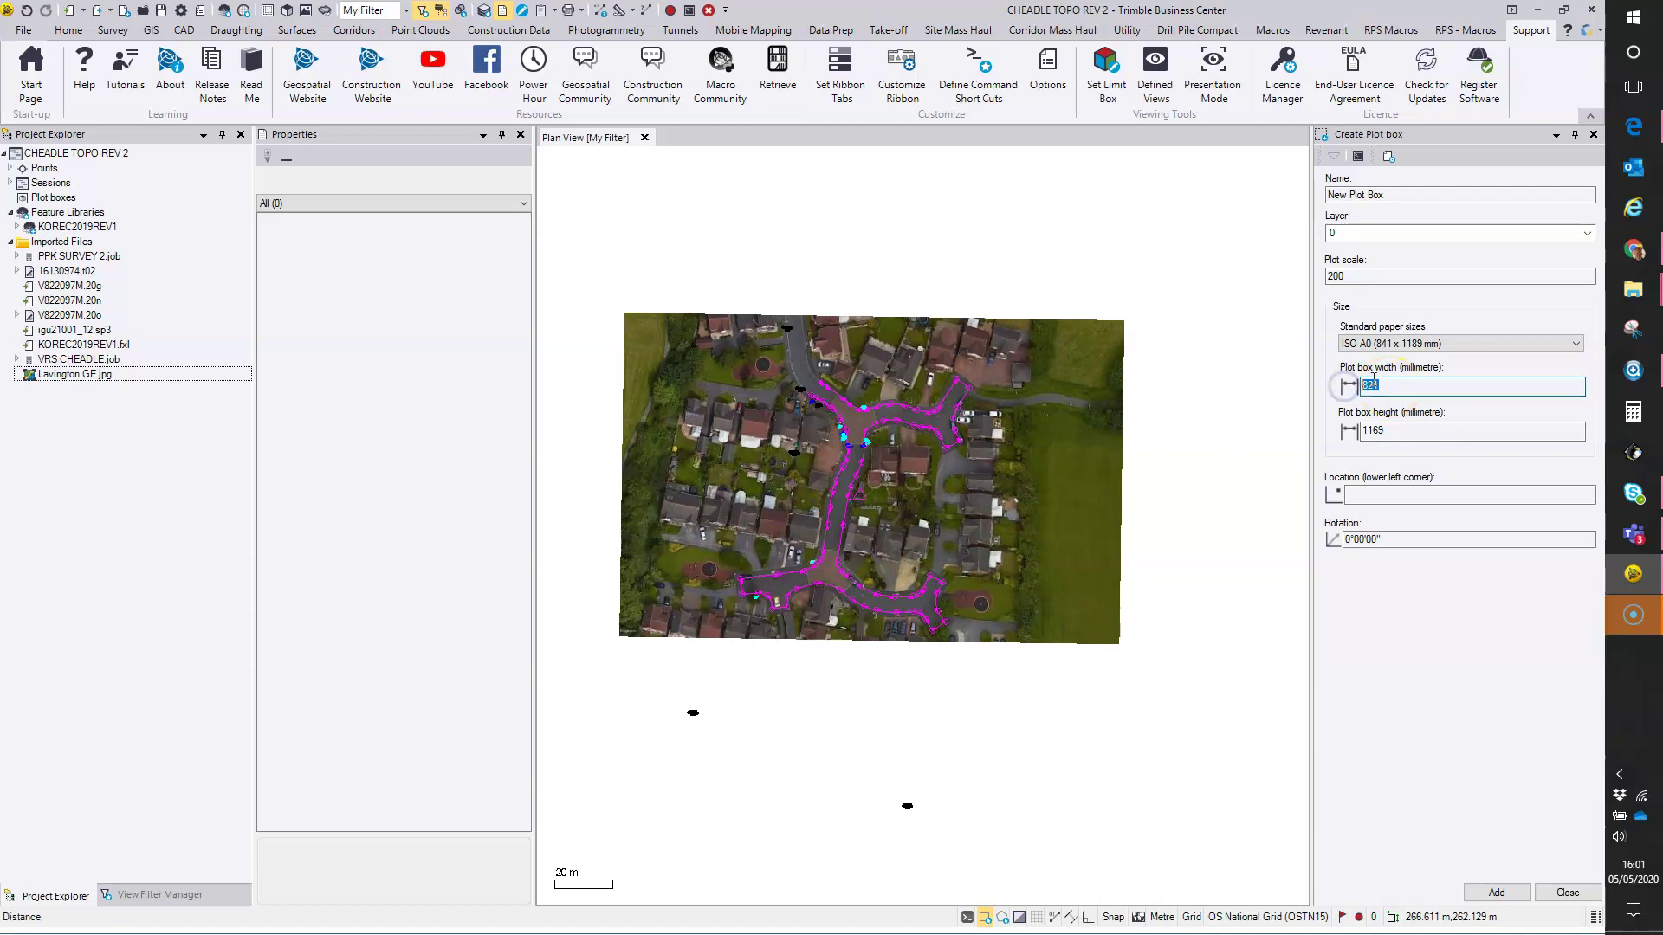
pyautogui.rightClick(1373, 381)
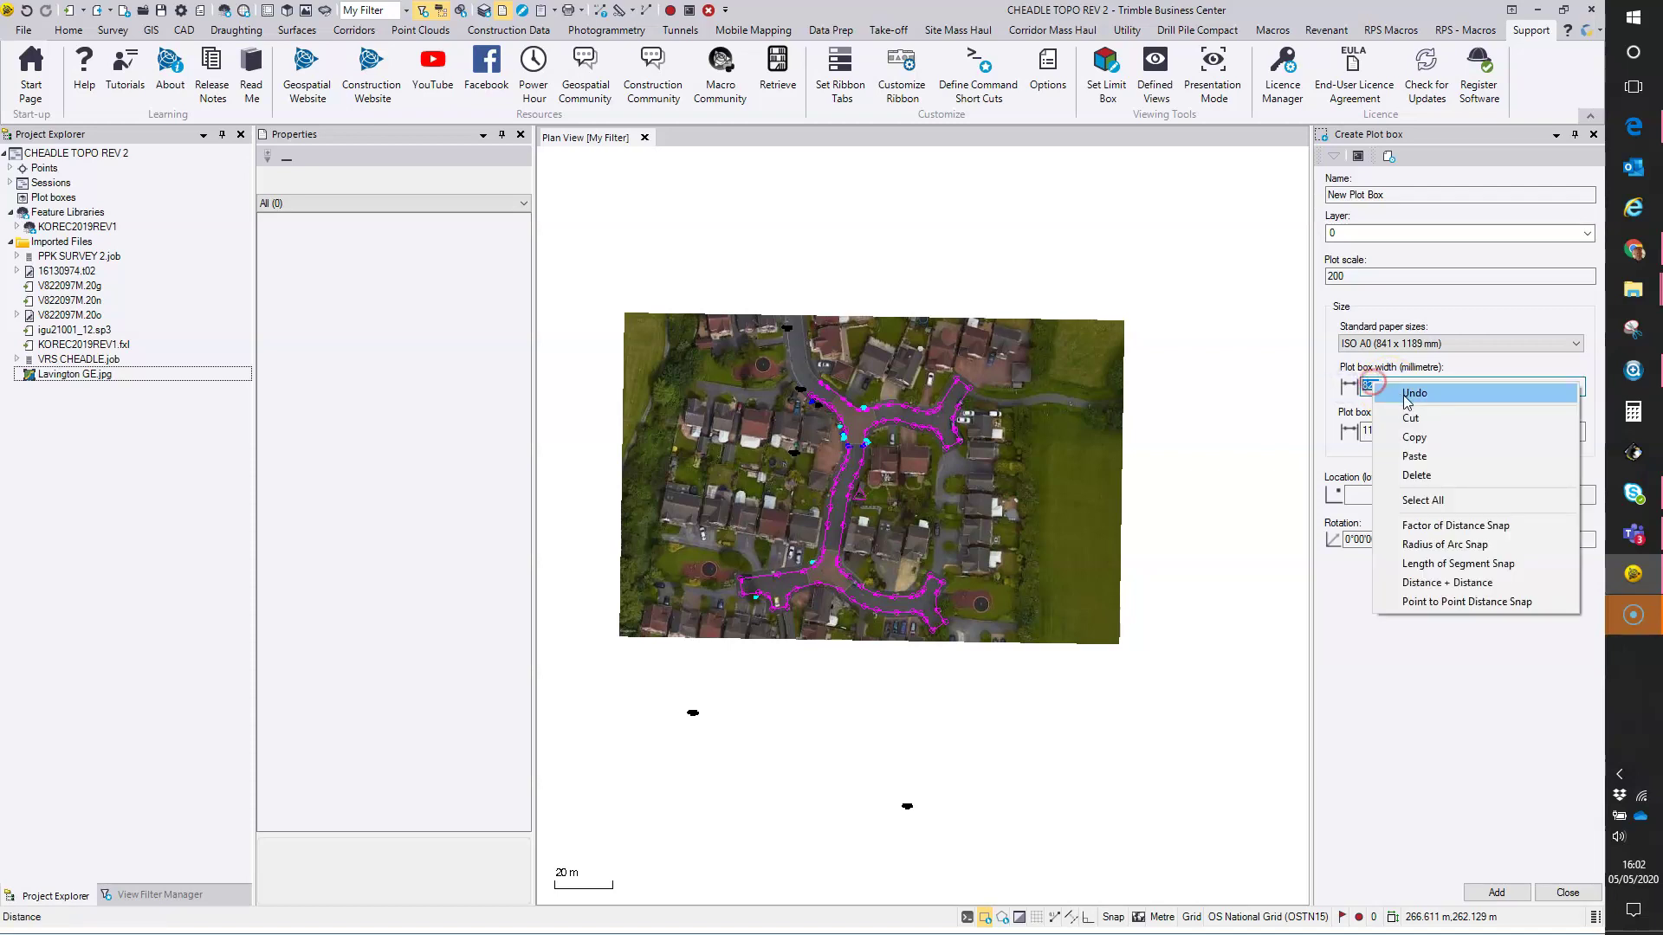
pyautogui.click(1414, 419)
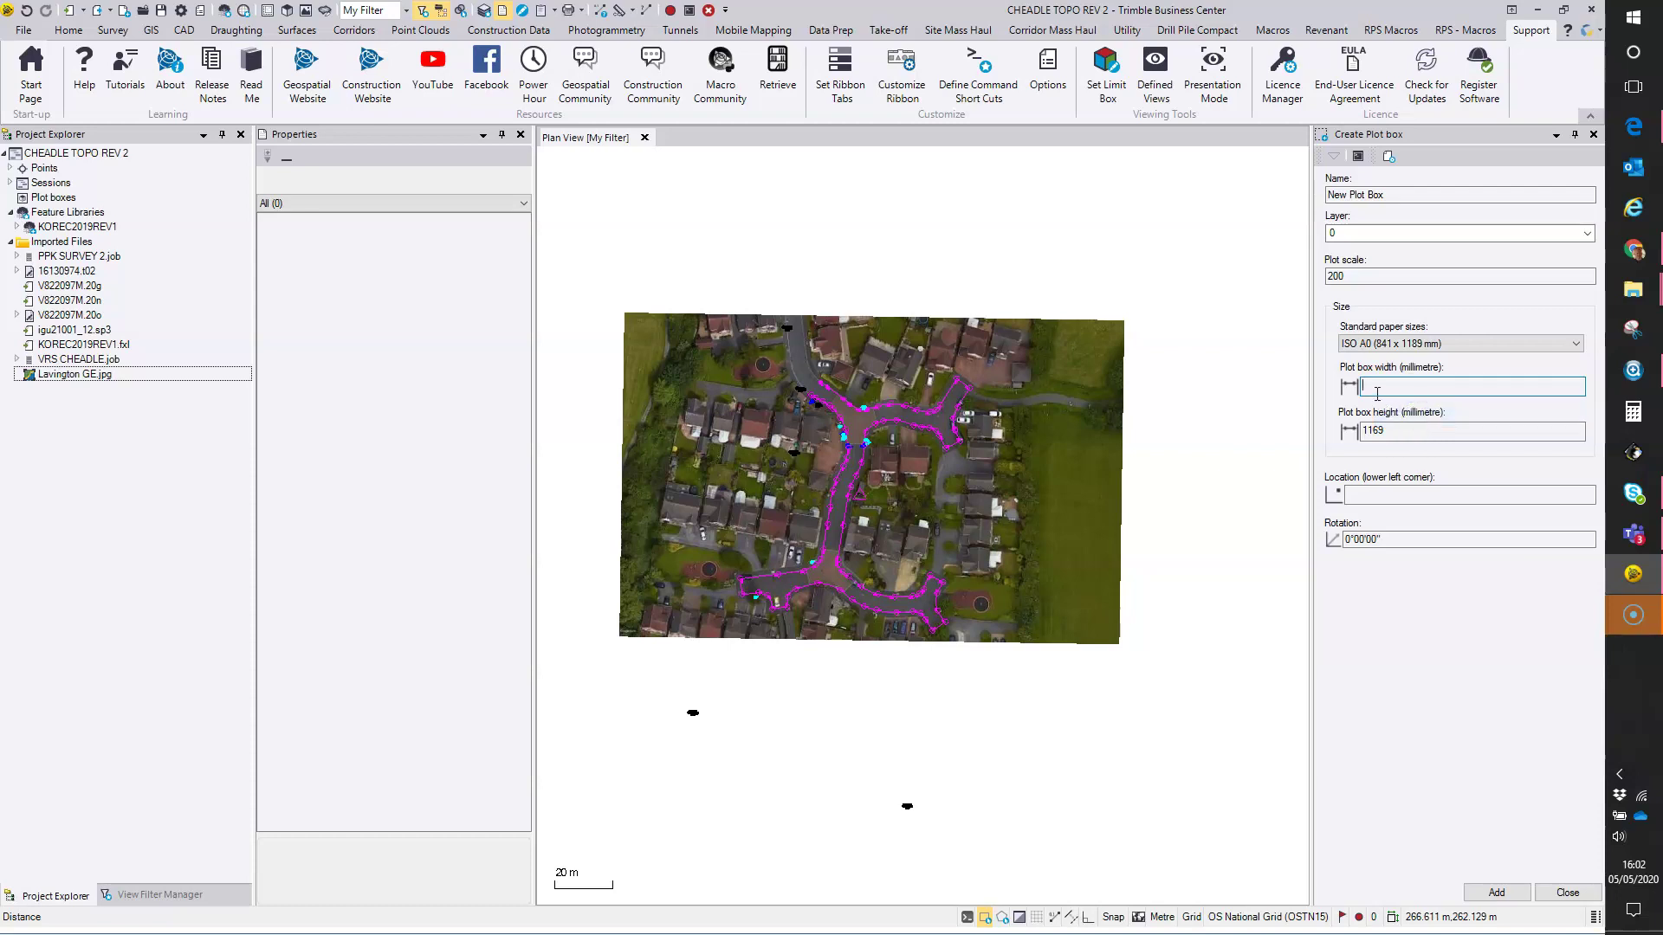
pyautogui.write('1169')
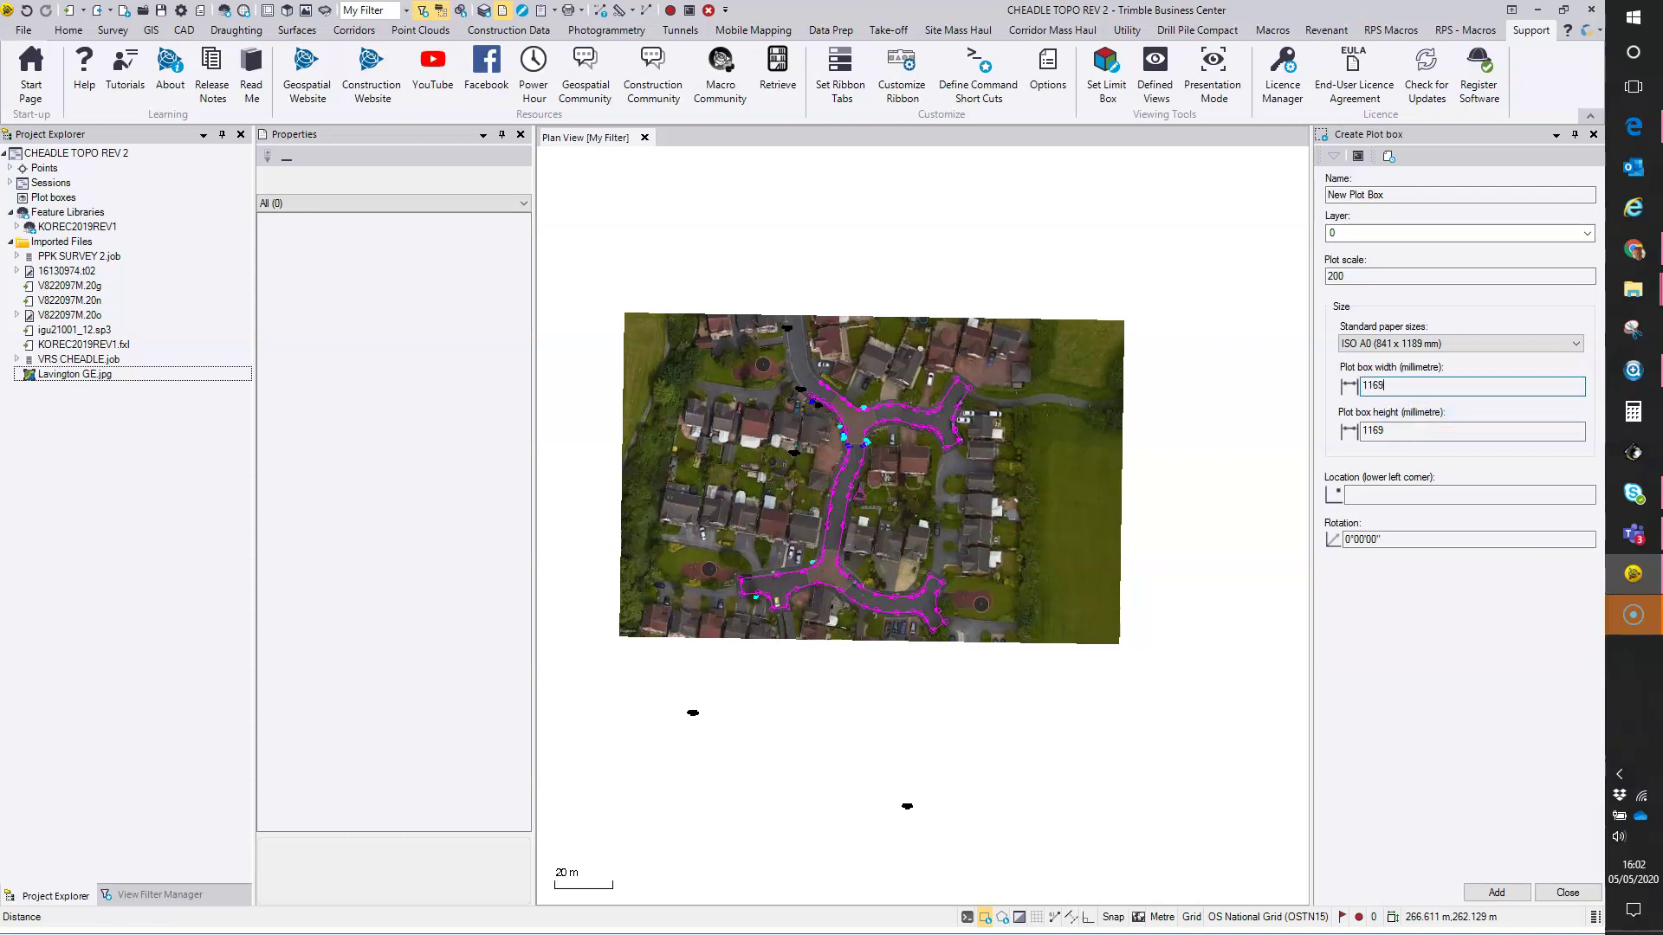
pyautogui.press('Tab')
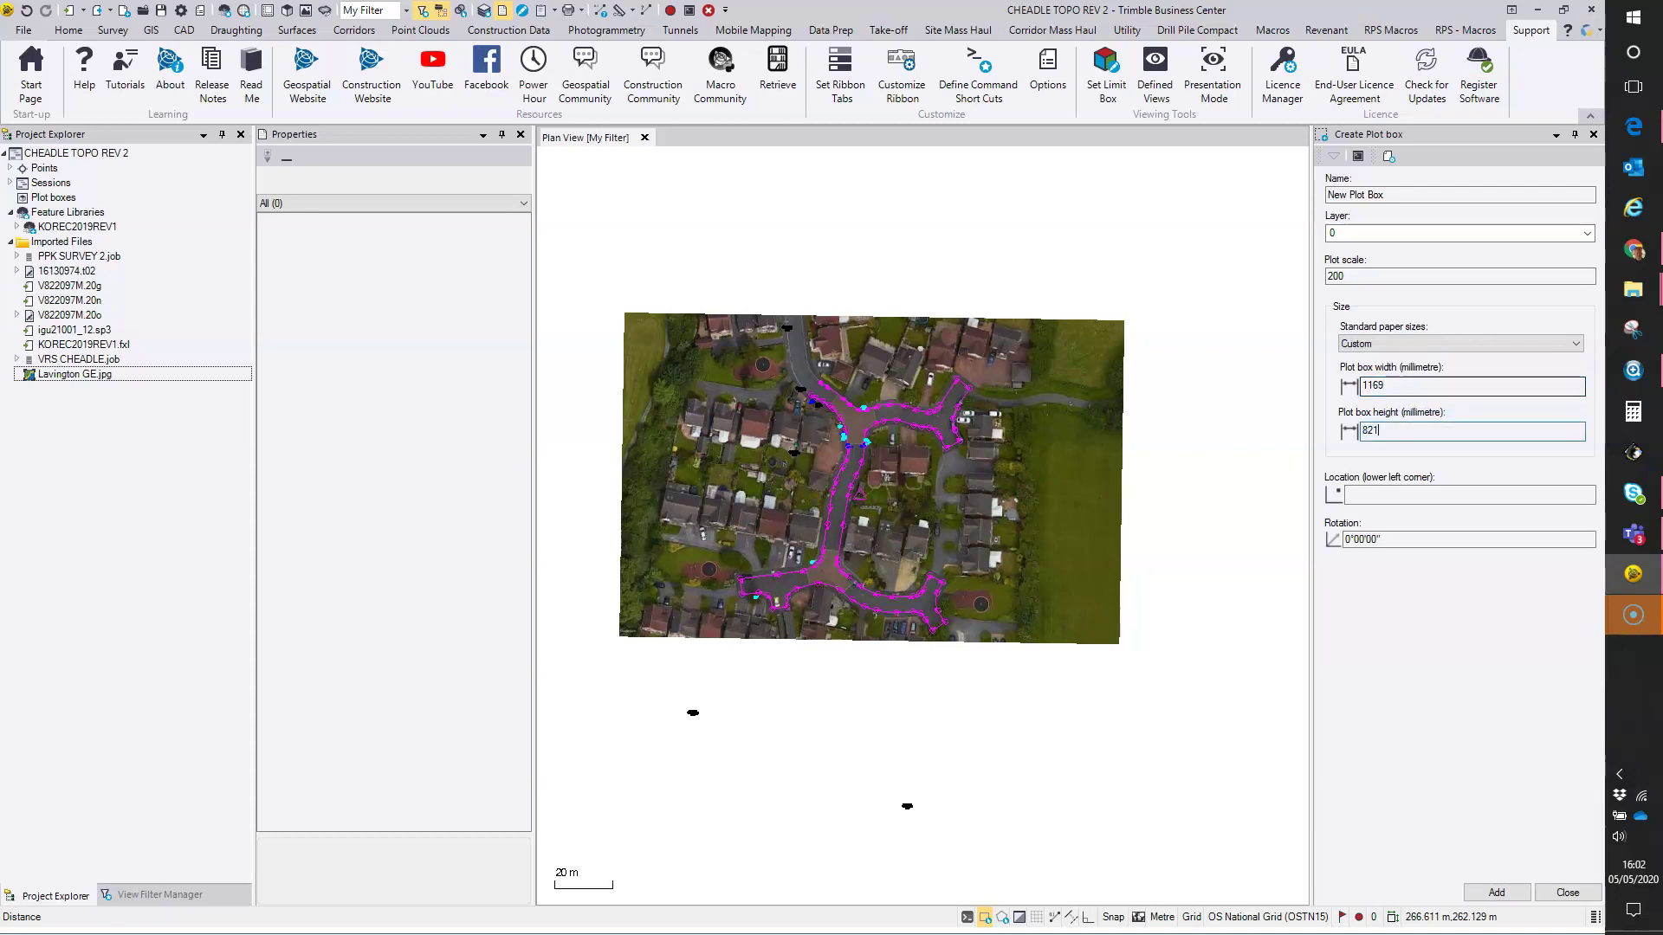
pyautogui.write('821')
pyautogui.press('Tab')
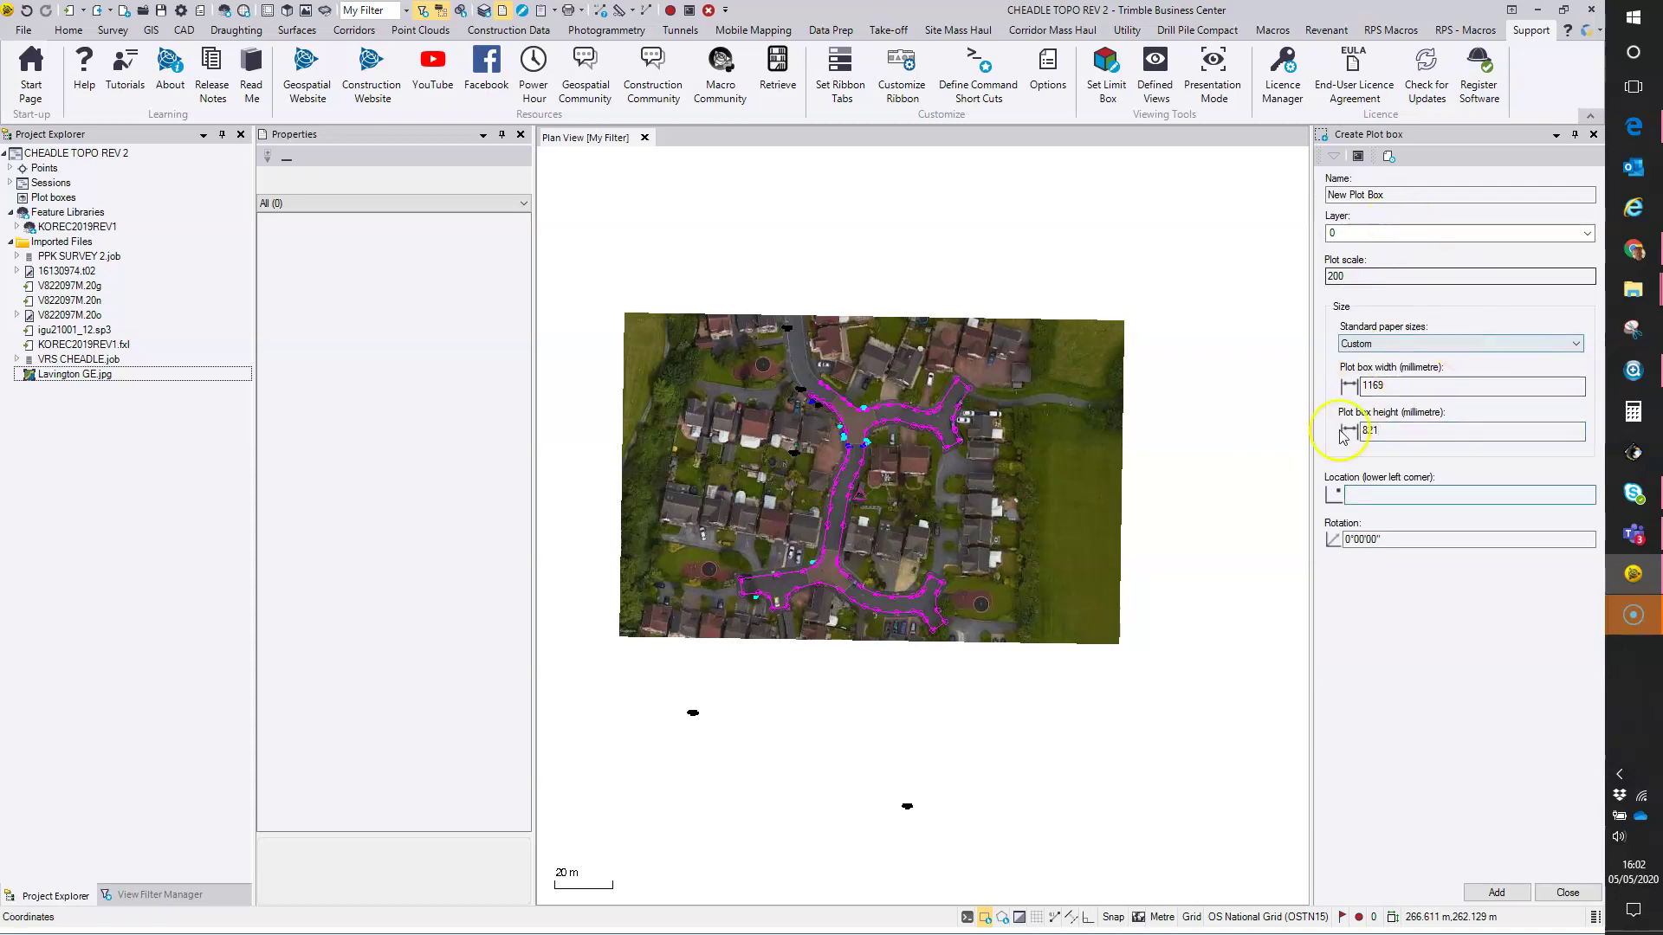
# Place the plot box corner below-left of the aerial image, add it, and close.
pyautogui.click(574, 681)
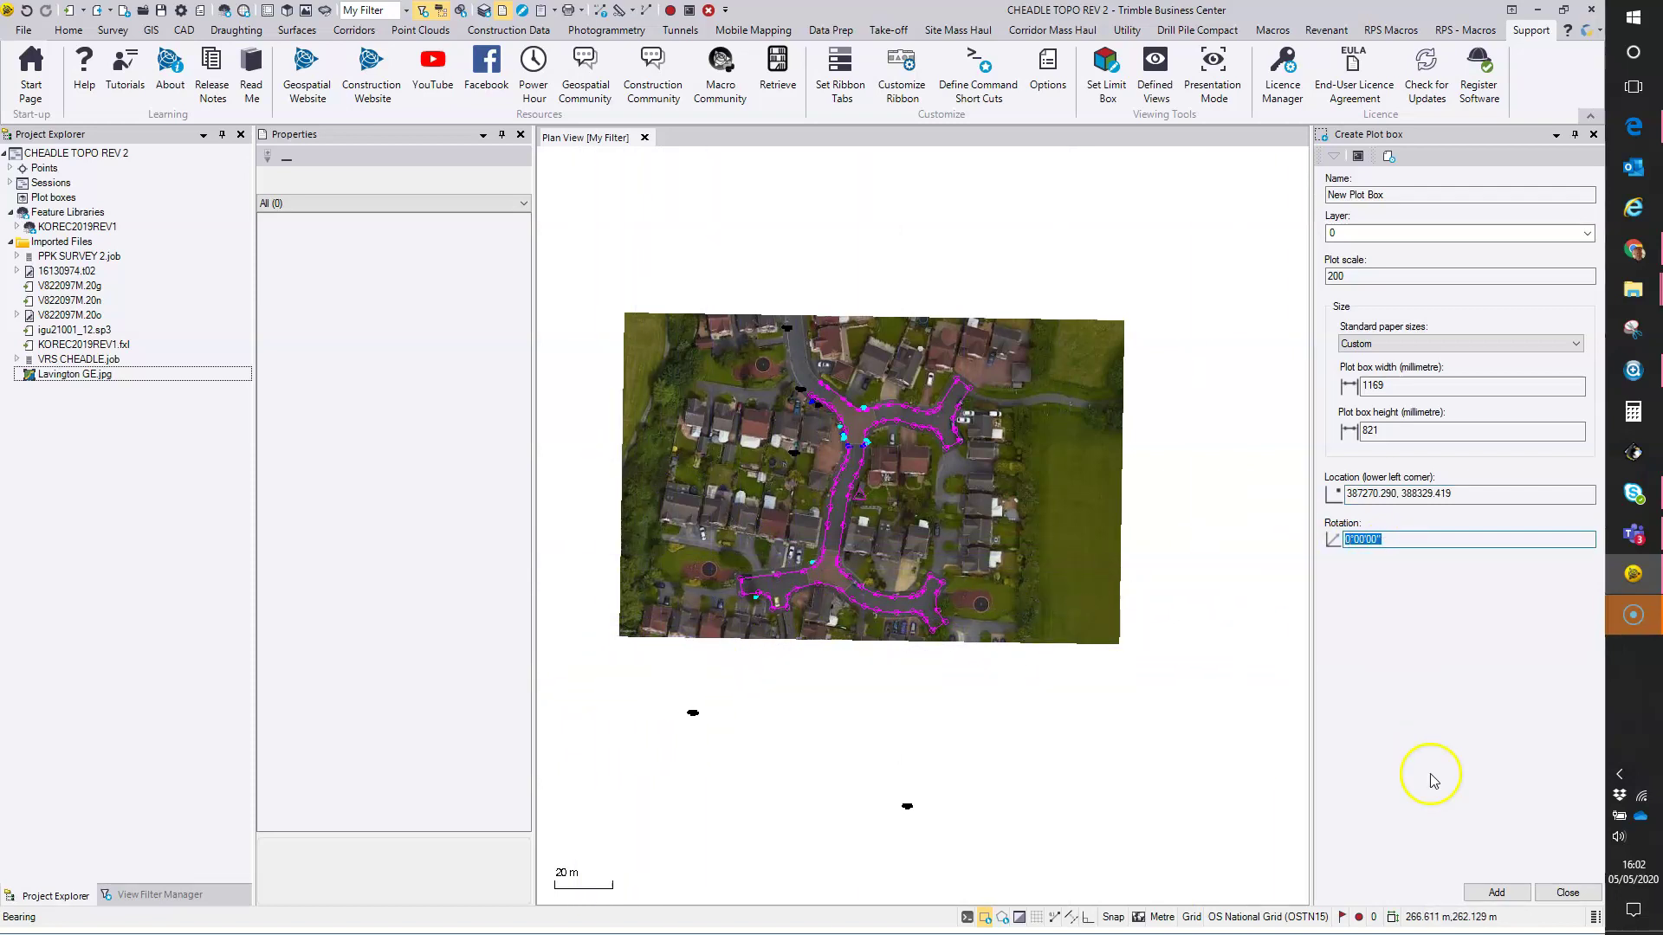
pyautogui.click(1520, 894)
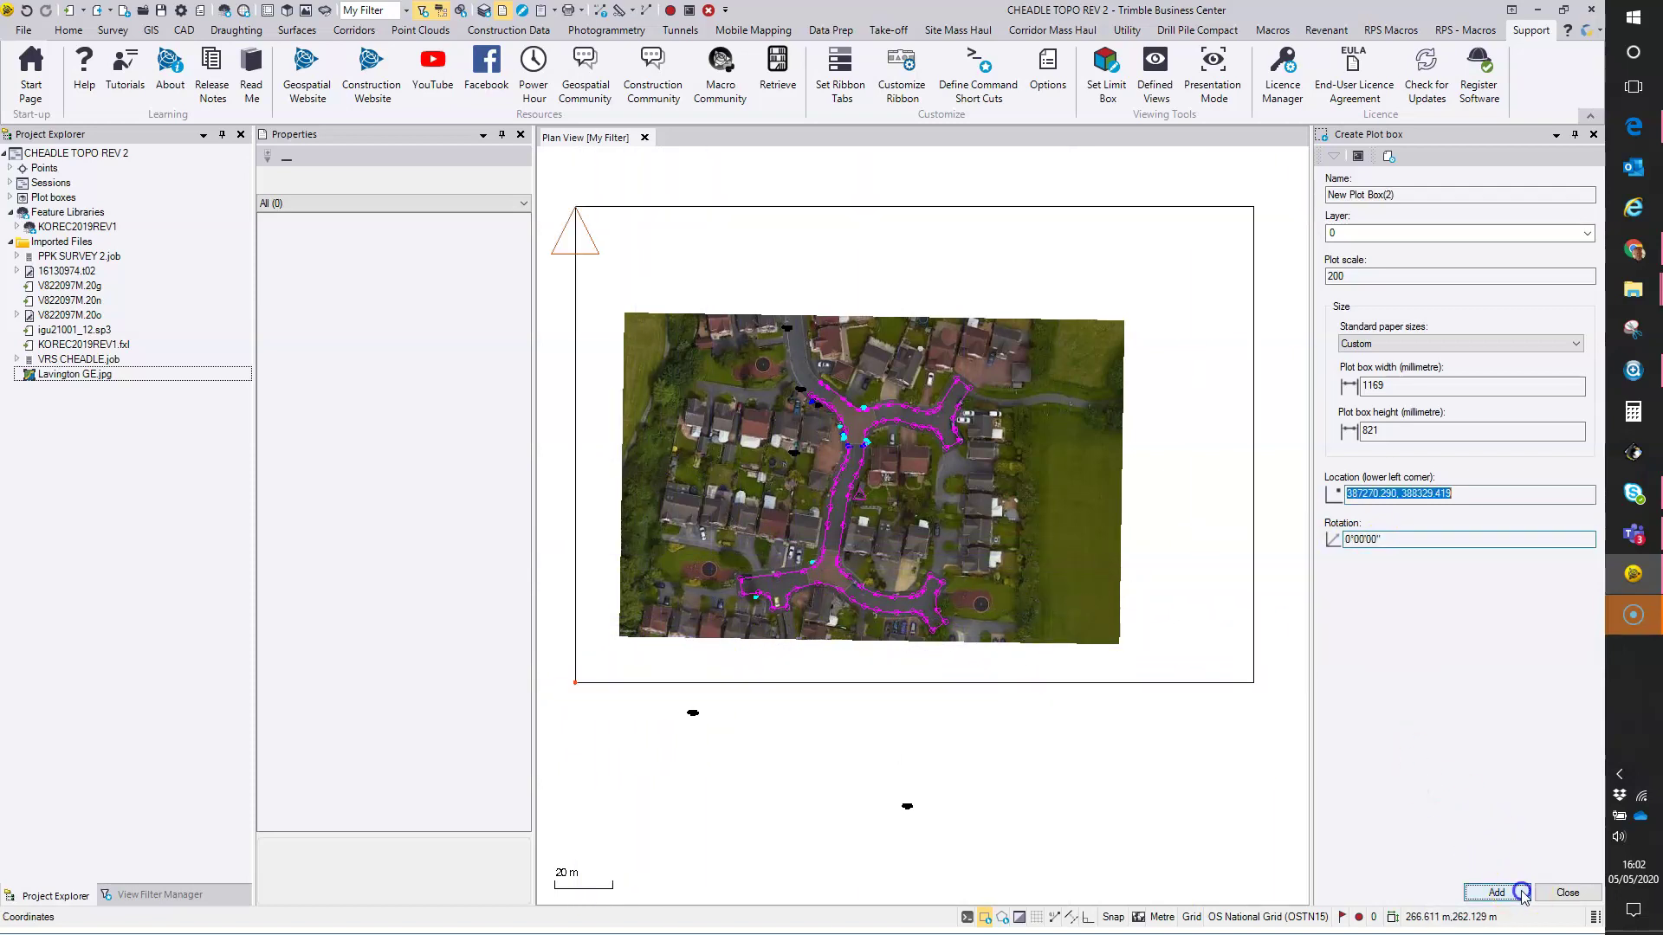
pyautogui.click(1574, 895)
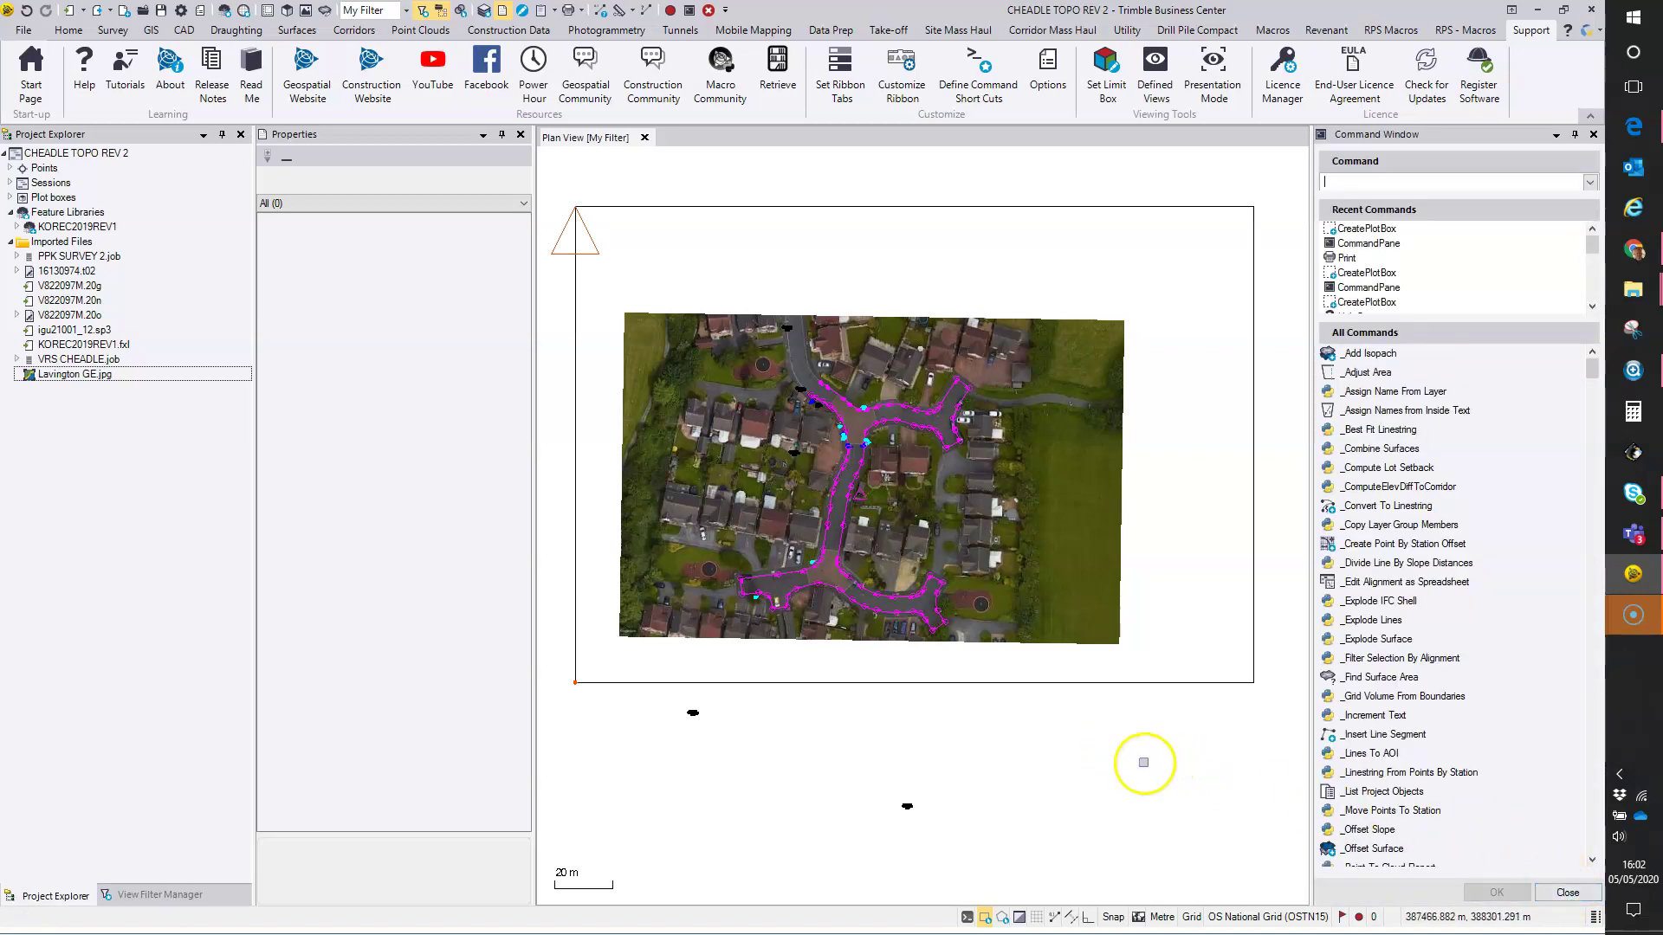
# Select the plot box to show its 1169 × 821 mm, scale 200 properties.
pyautogui.moveTo(1178, 764); pyautogui.dragTo(1186, 765, button='middle')
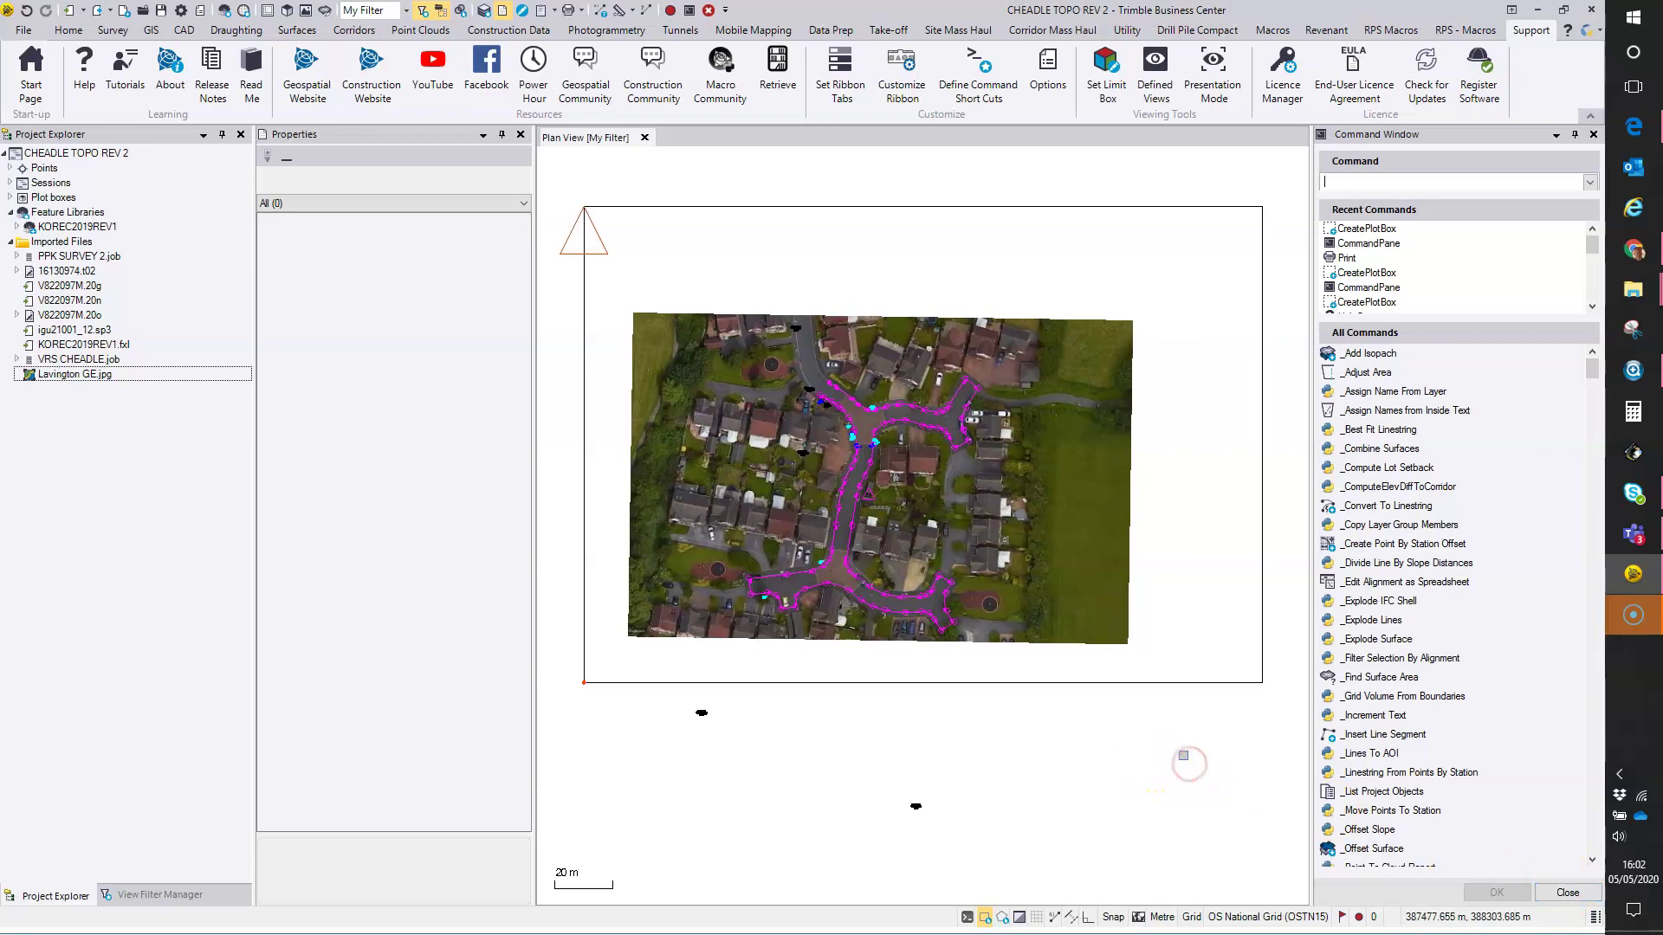
pyautogui.scroll(-2, 1186, 762)
pyautogui.moveTo(1095, 728); pyautogui.dragTo(1079, 667, button='middle')
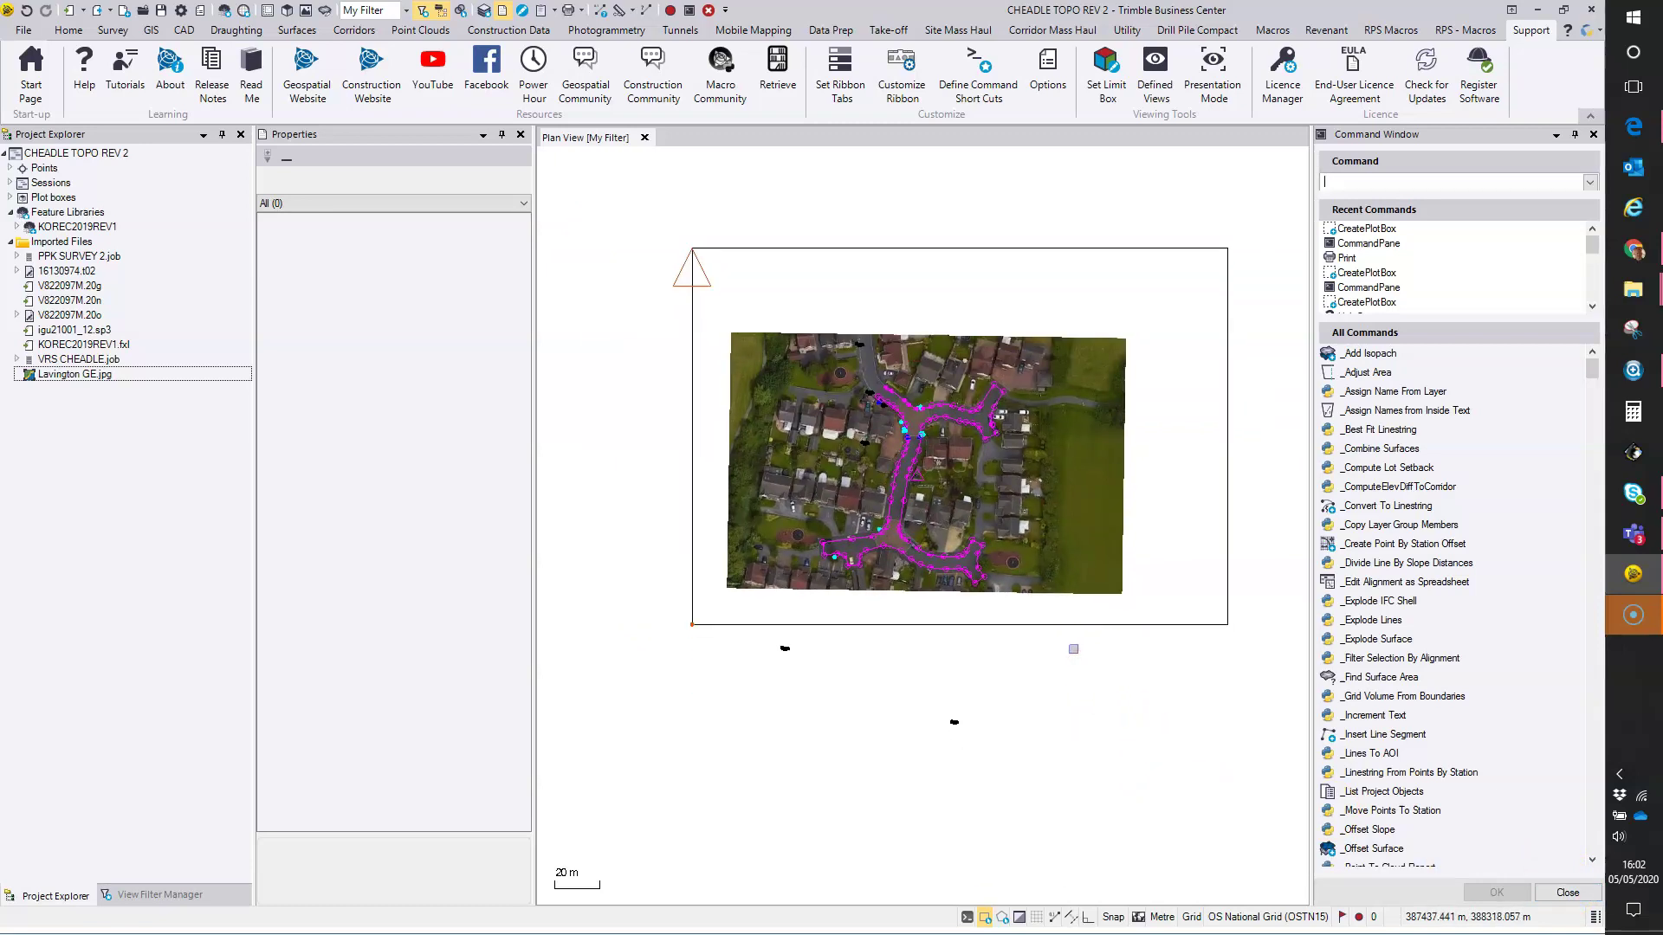
pyautogui.click(1039, 618)
pyautogui.moveTo(1039, 618); pyautogui.dragTo(713, 624)
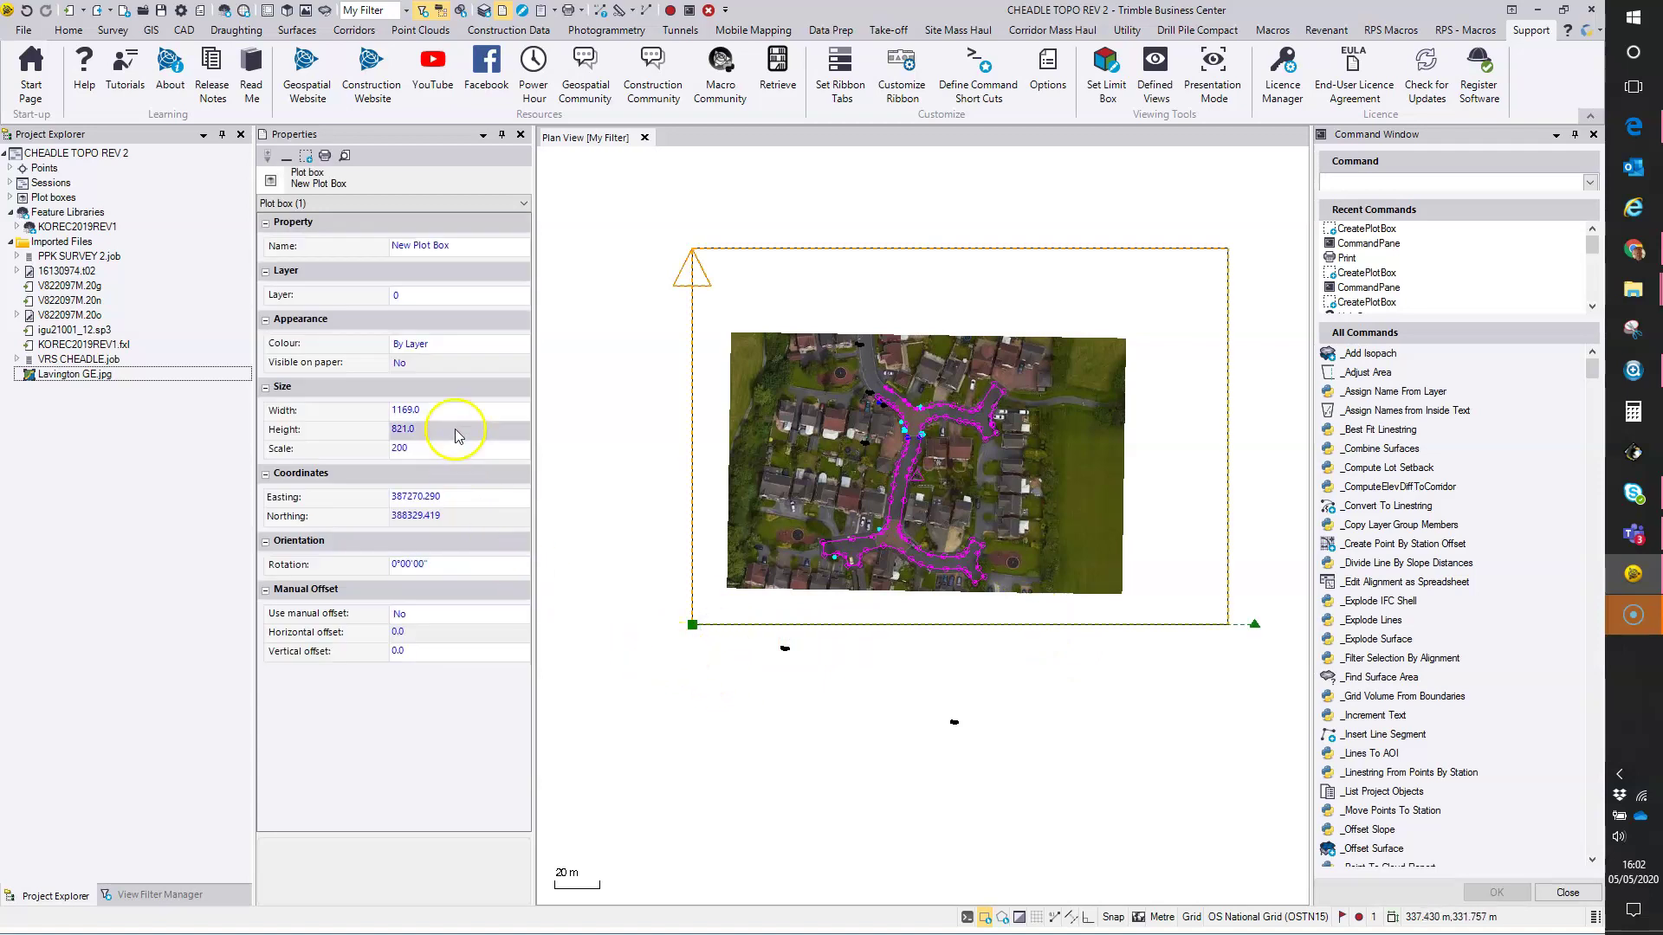
# Move the plot box corner to easting 387258.550, northing 388320.330.
pyautogui.click(427, 246)
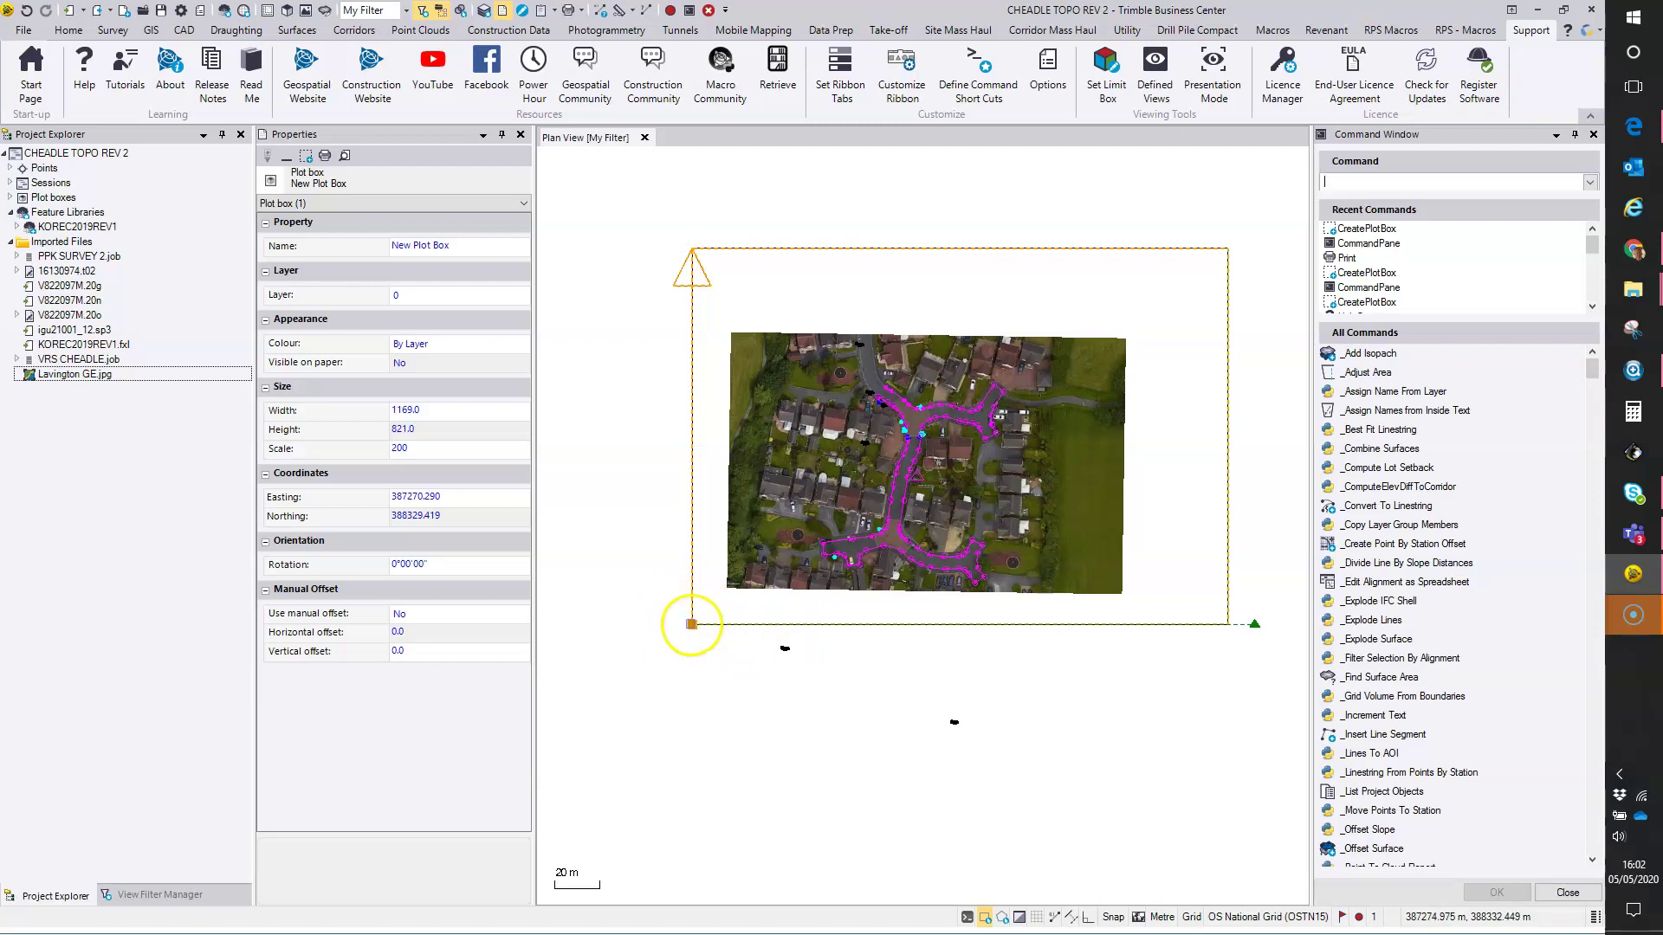
pyautogui.click(692, 623)
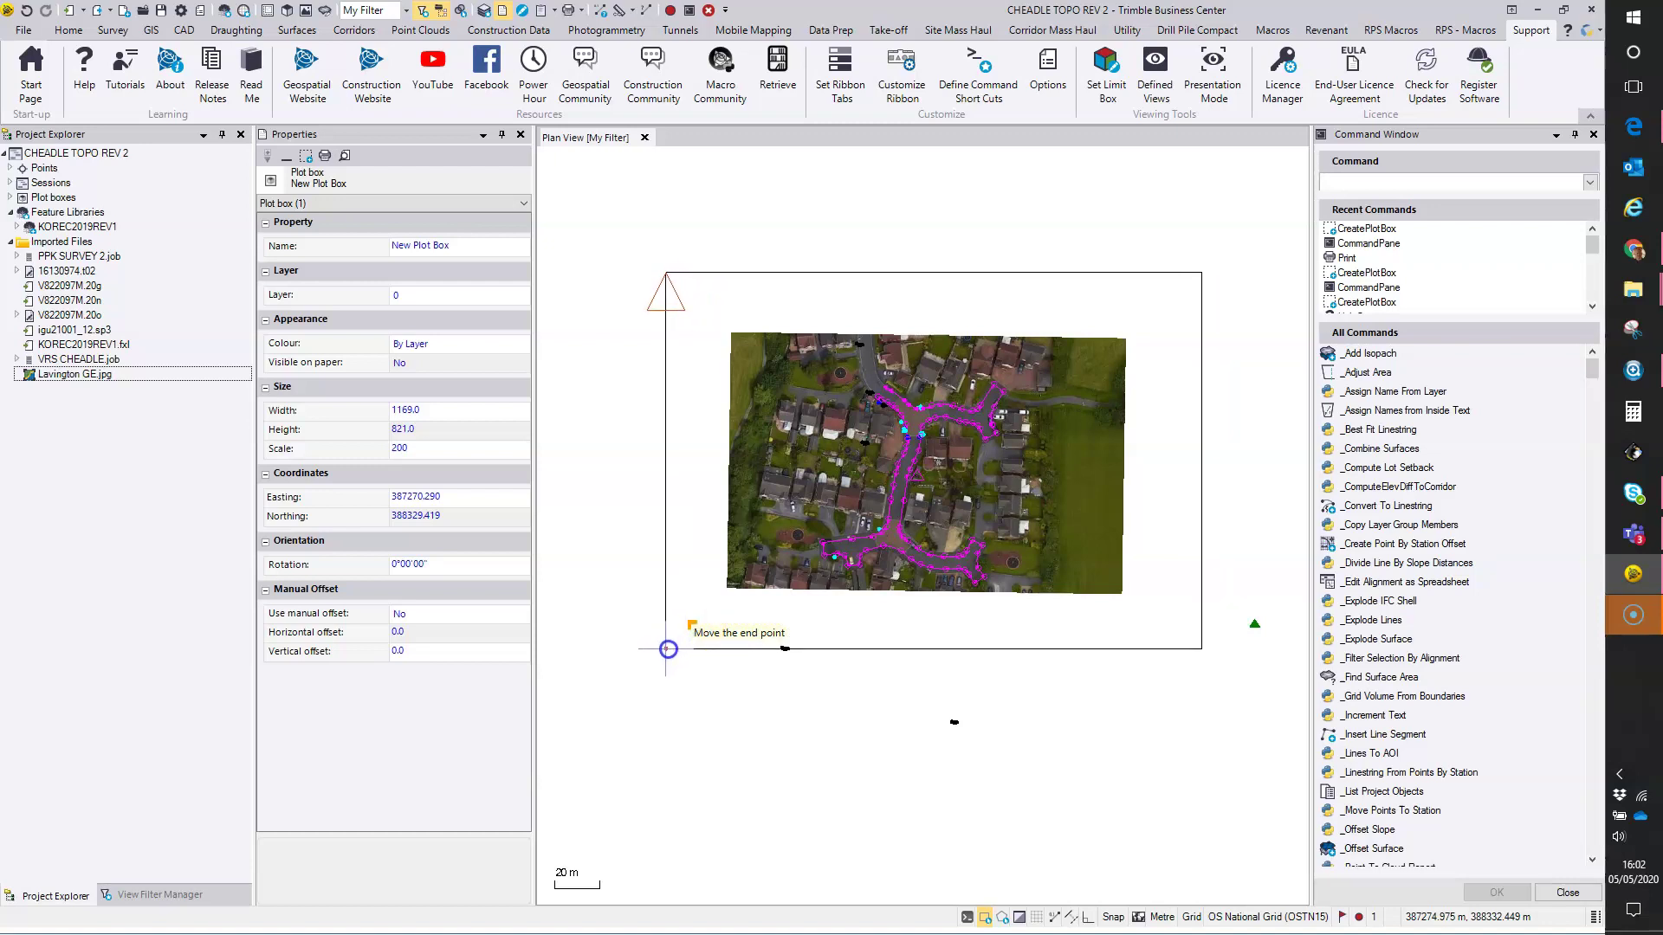
pyautogui.click(666, 645)
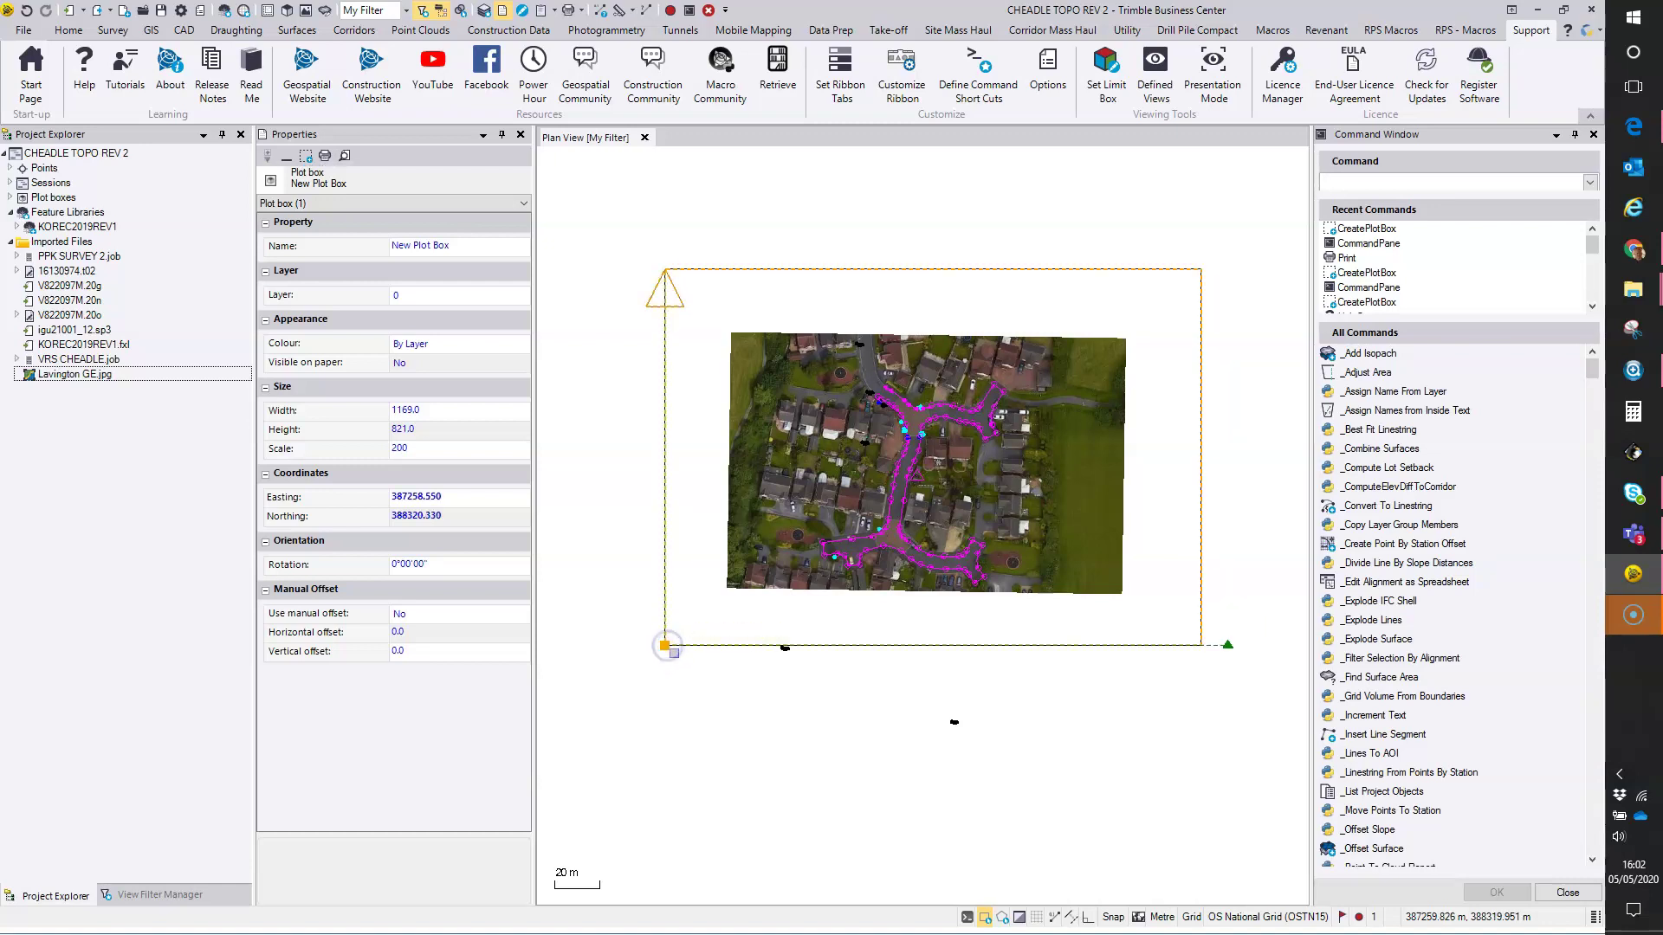
# Rotate the plot box about its corner to 338°24'05".
pyautogui.click(1228, 645)
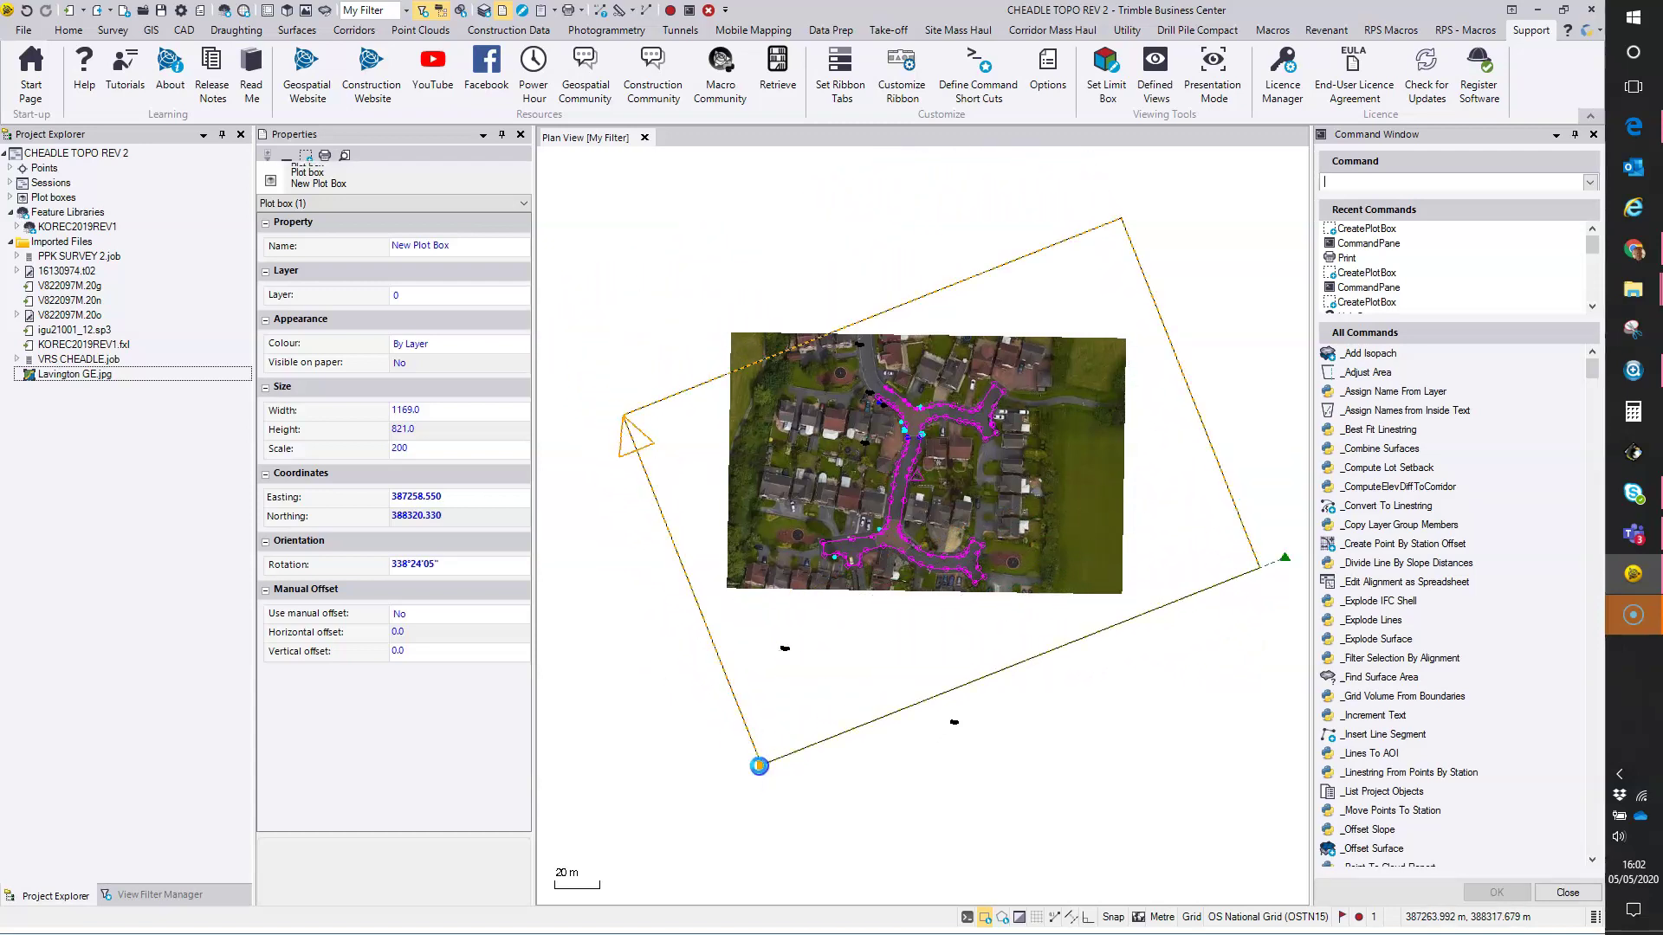
pyautogui.click(759, 766)
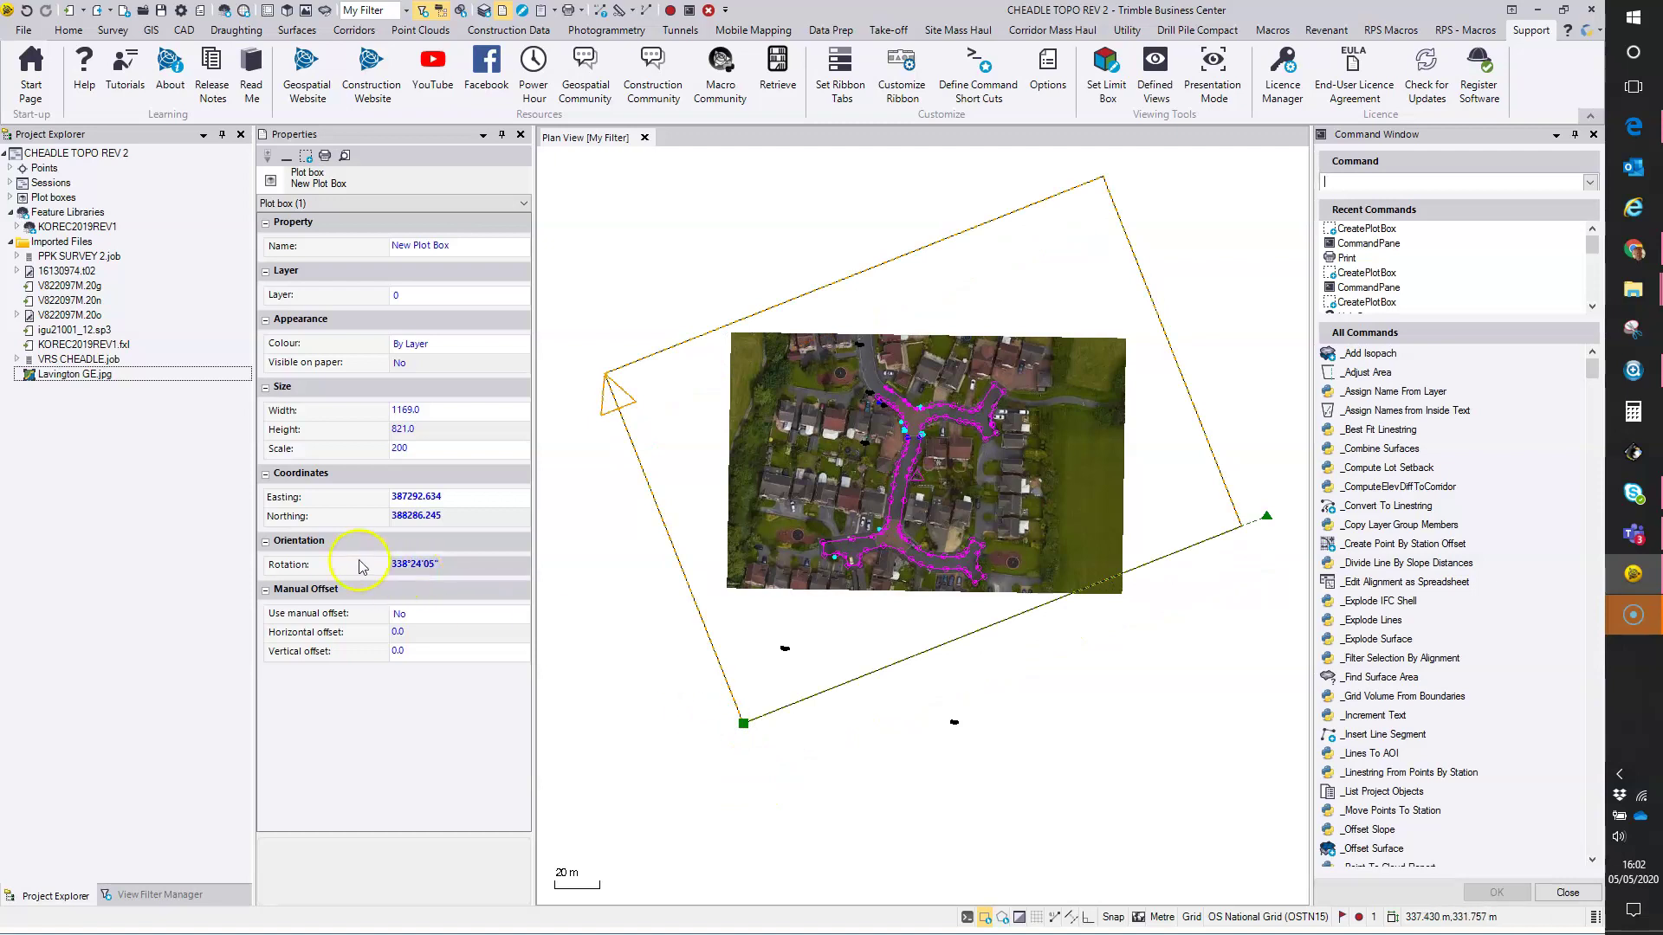
# Reset the plot box rotation to 0 and reposition it squarely around the image.
pyautogui.click(413, 563)
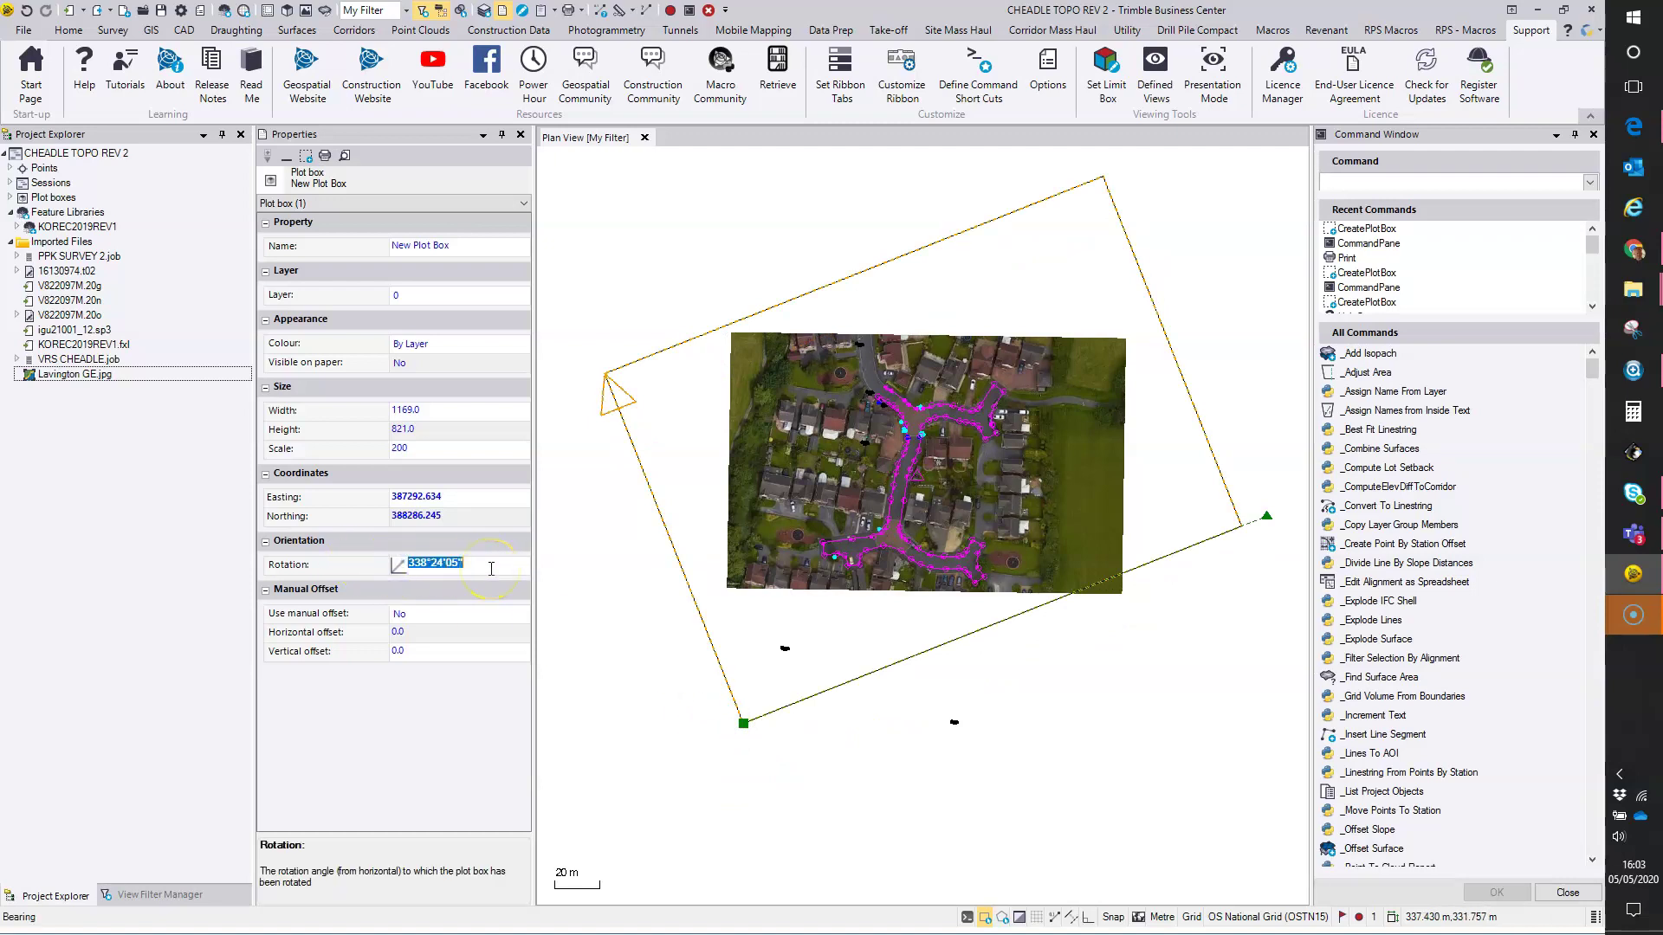
pyautogui.write('0')
pyautogui.press('Return')
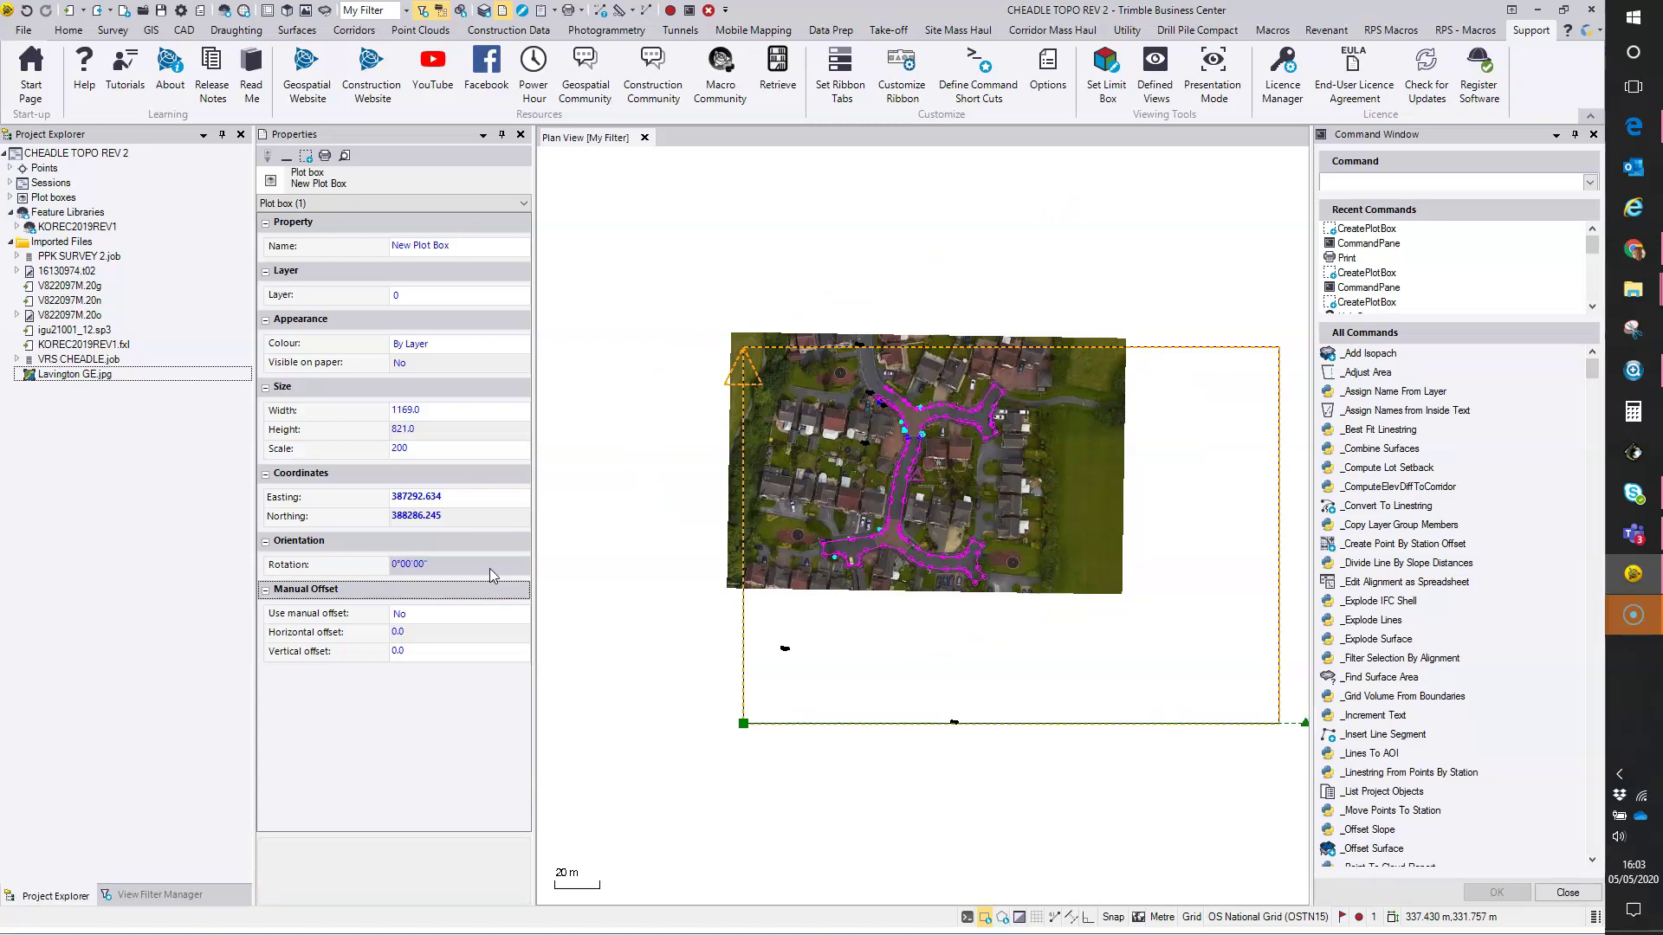
pyautogui.moveTo(743, 723); pyautogui.dragTo(668, 654)
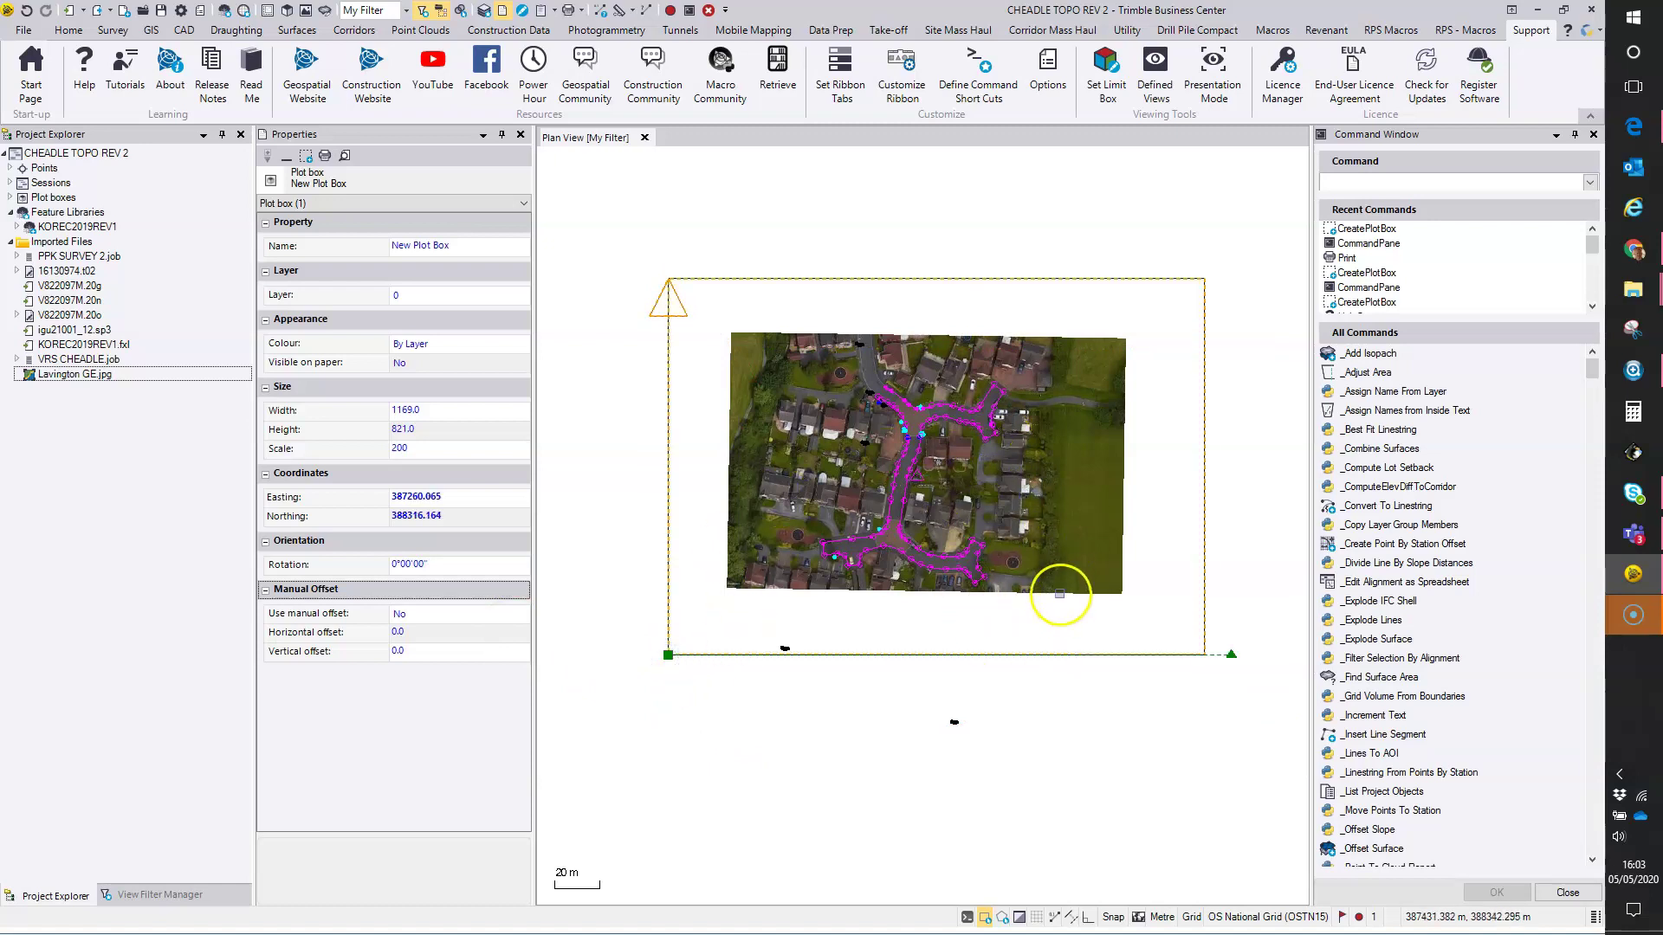
pyautogui.click(1038, 917)
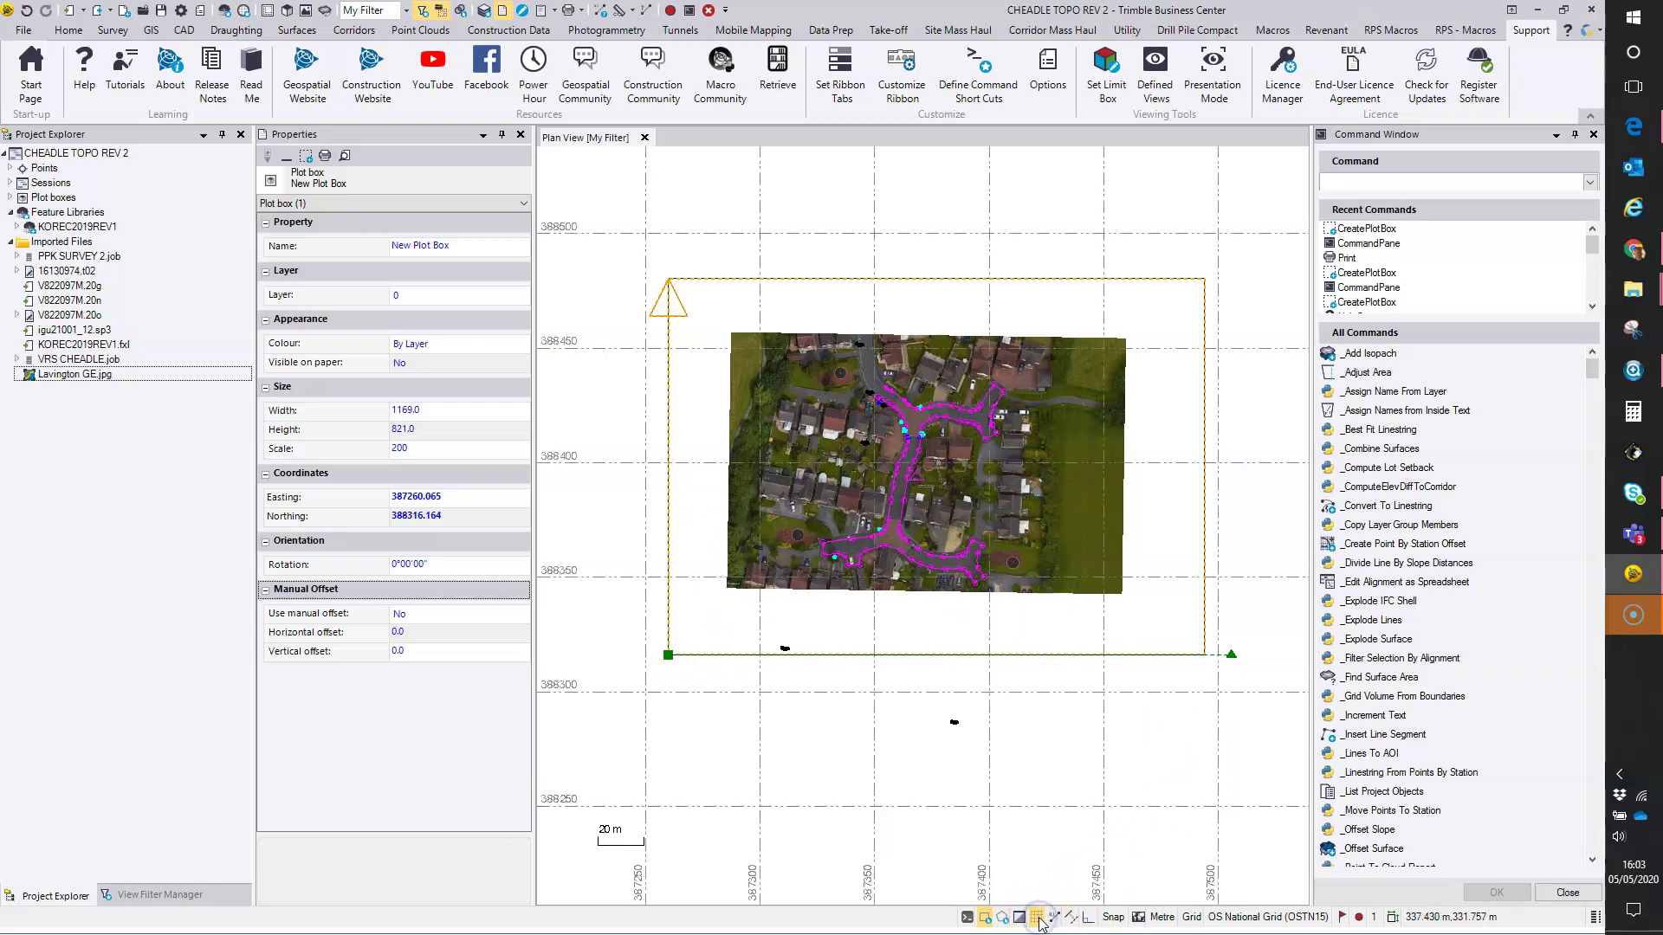
pyautogui.click(1039, 920)
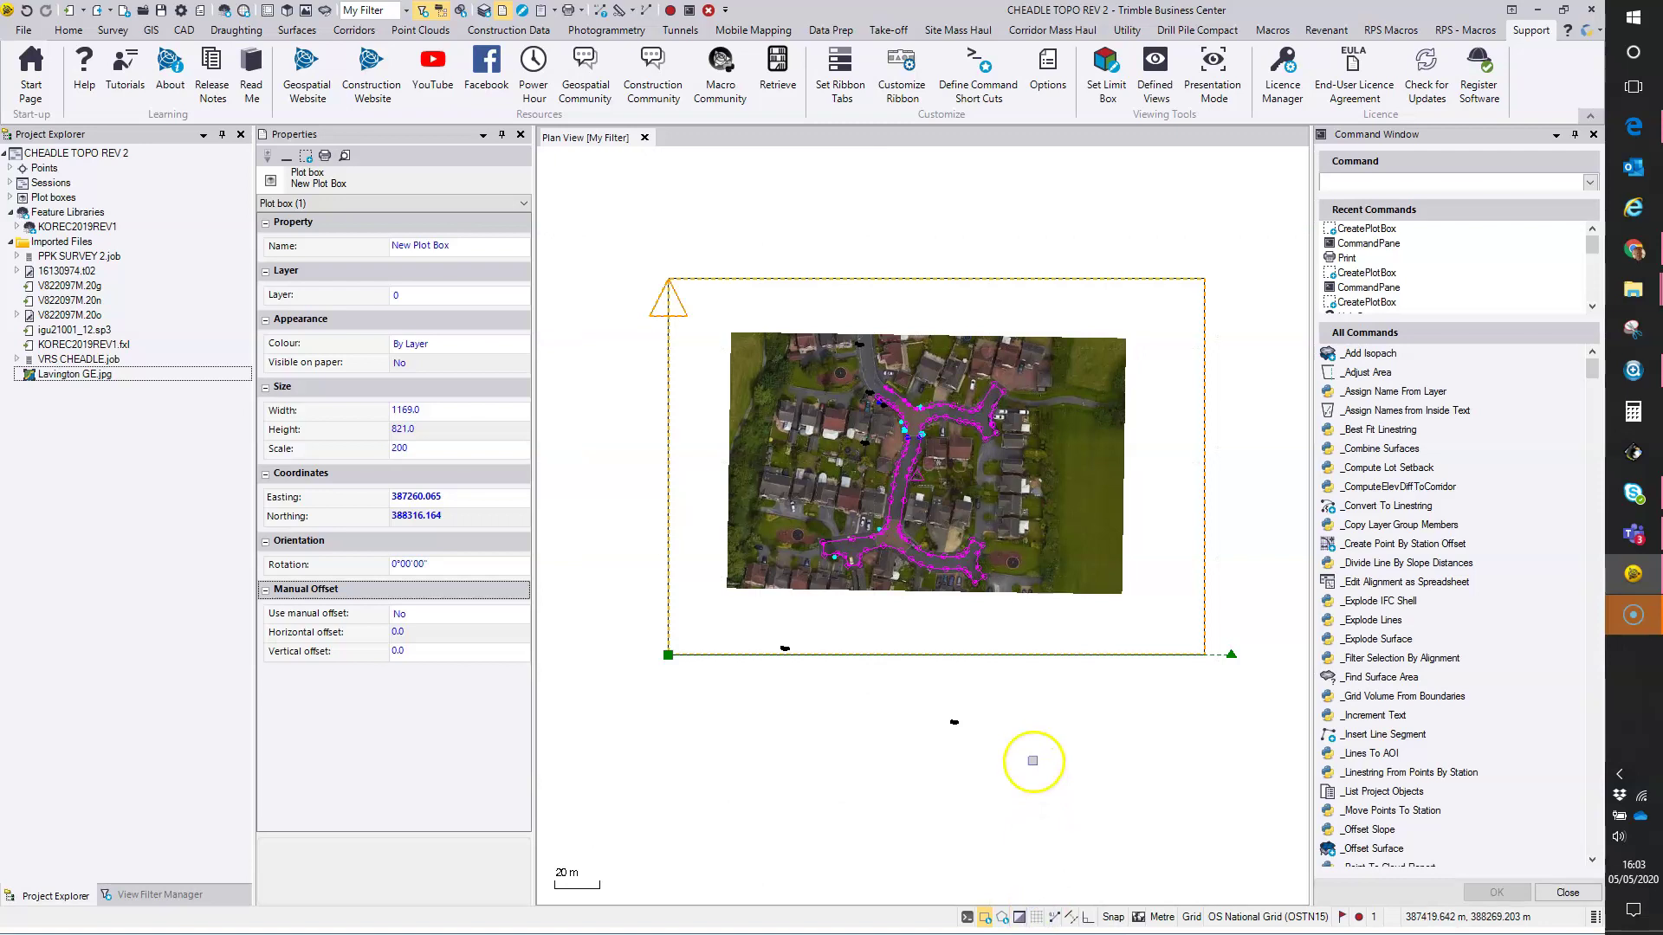
pyautogui.moveTo(905, 550); pyautogui.dragTo(925, 558, button='middle')
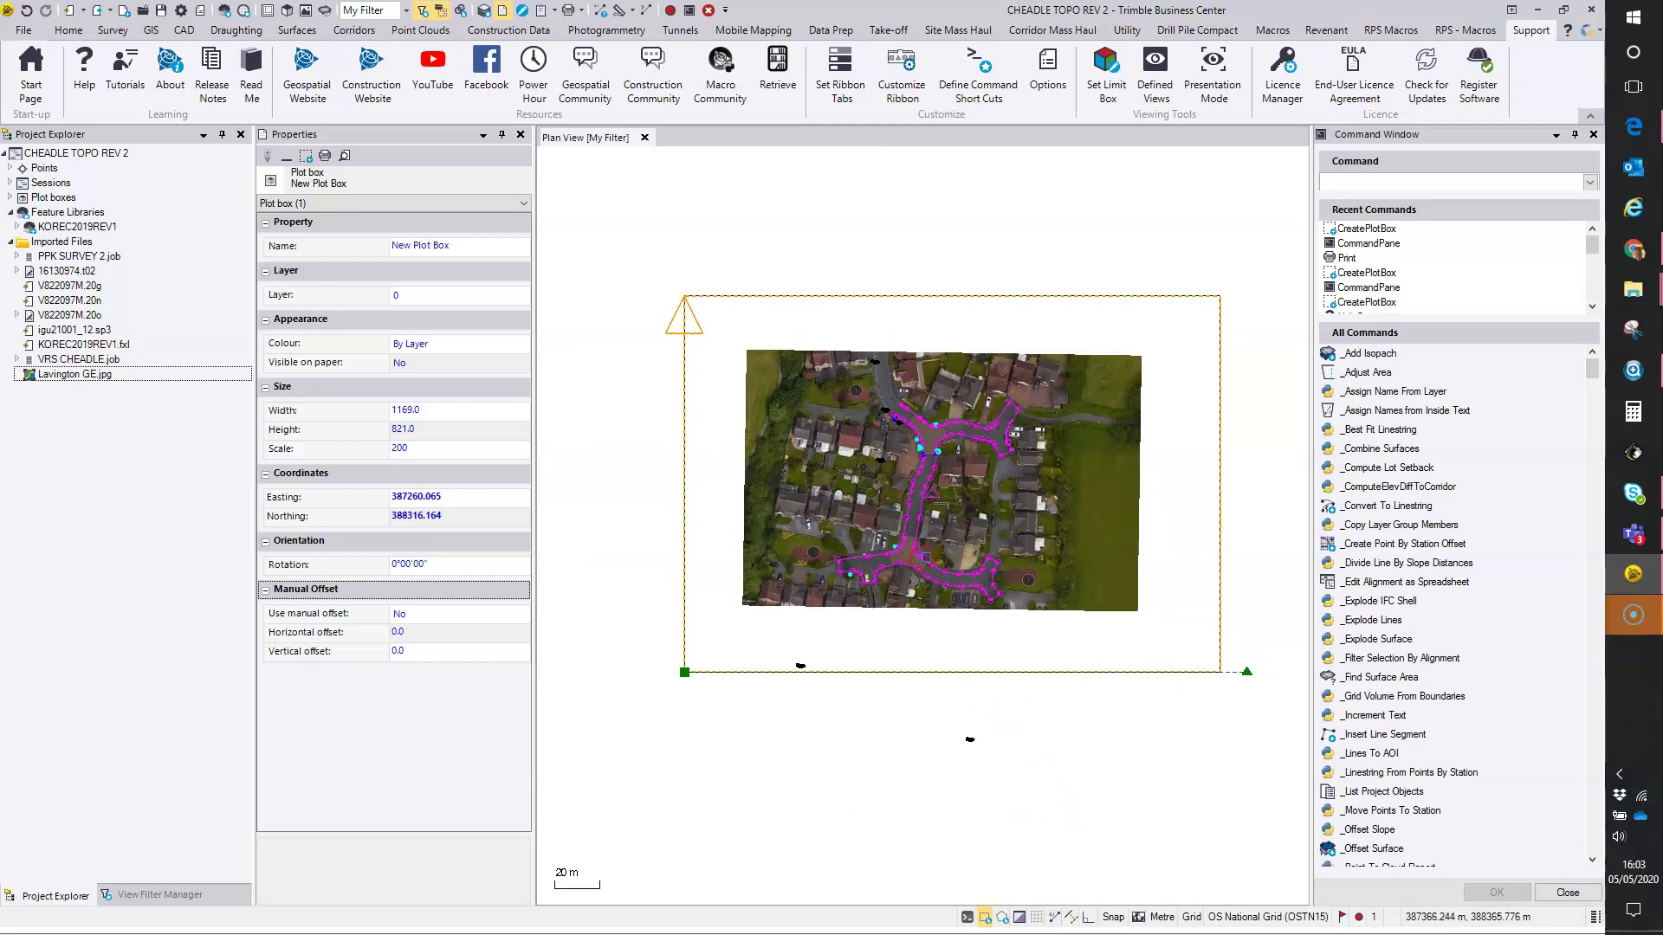
pyautogui.click(345, 156)
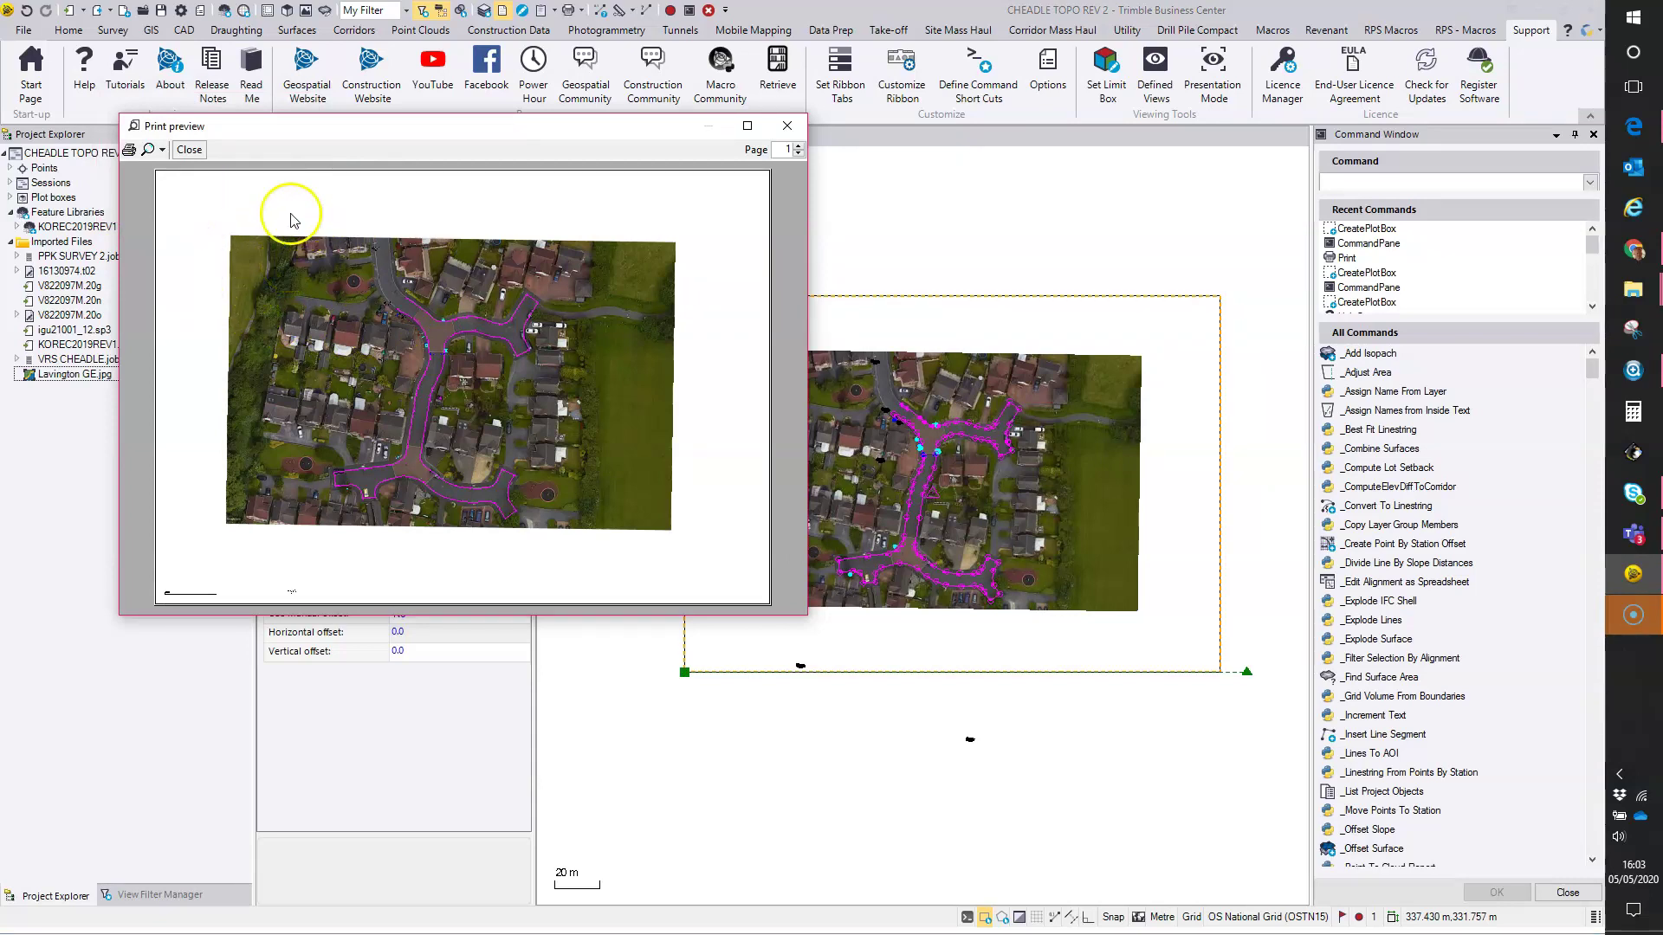
pyautogui.click(190, 150)
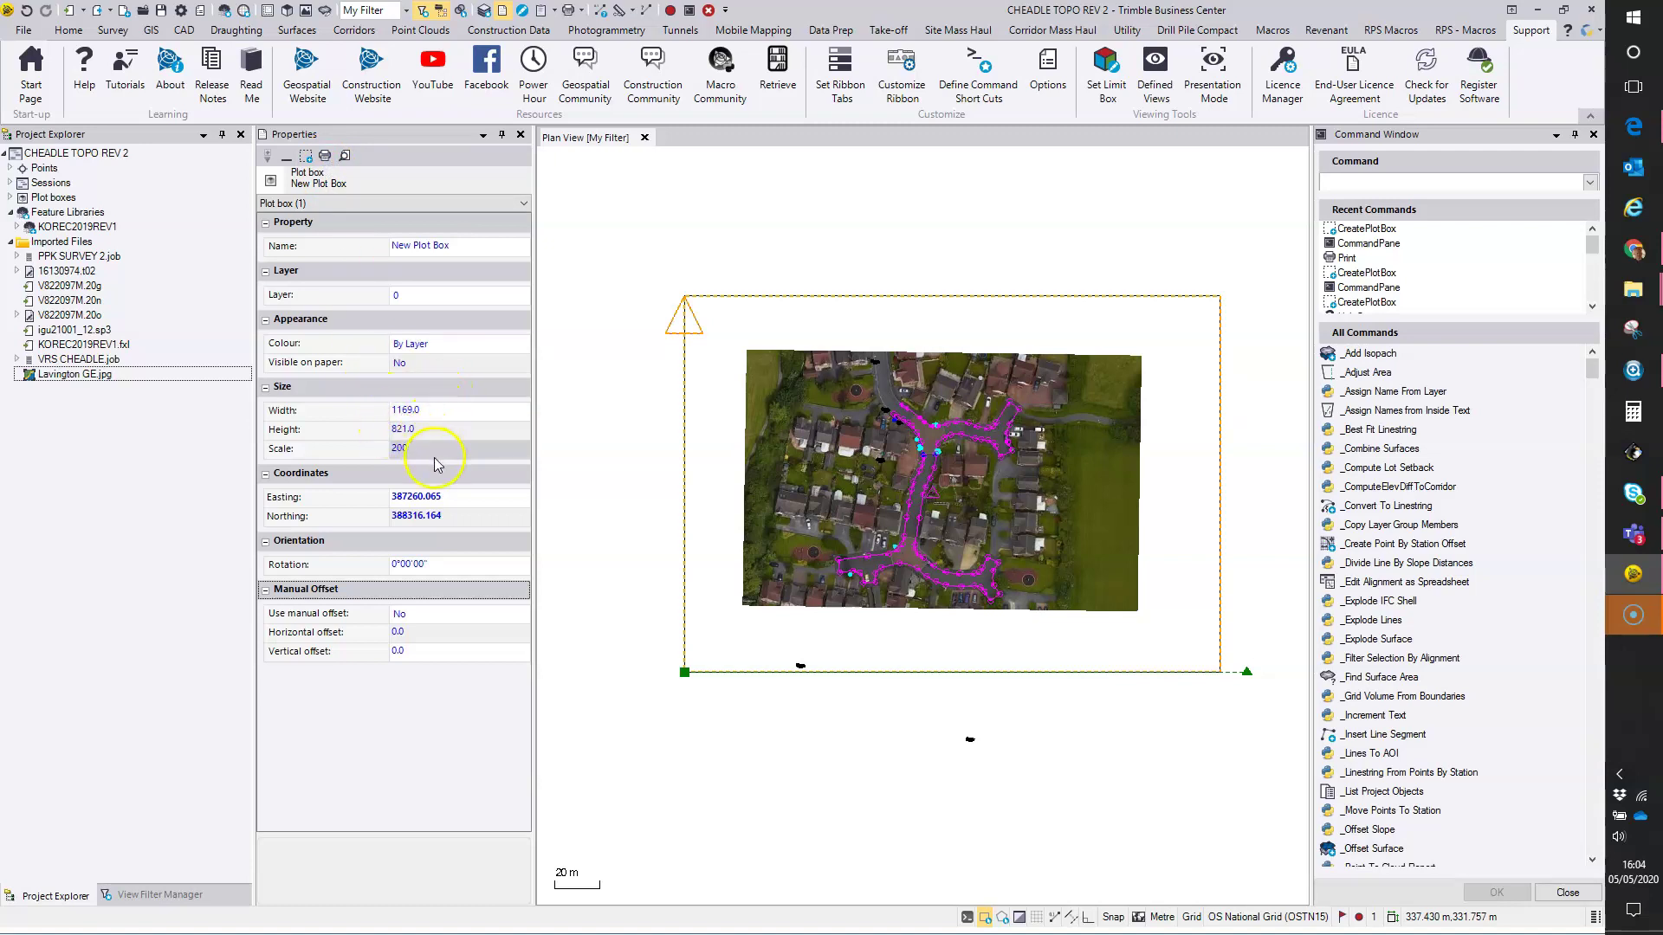
pyautogui.click(381, 449)
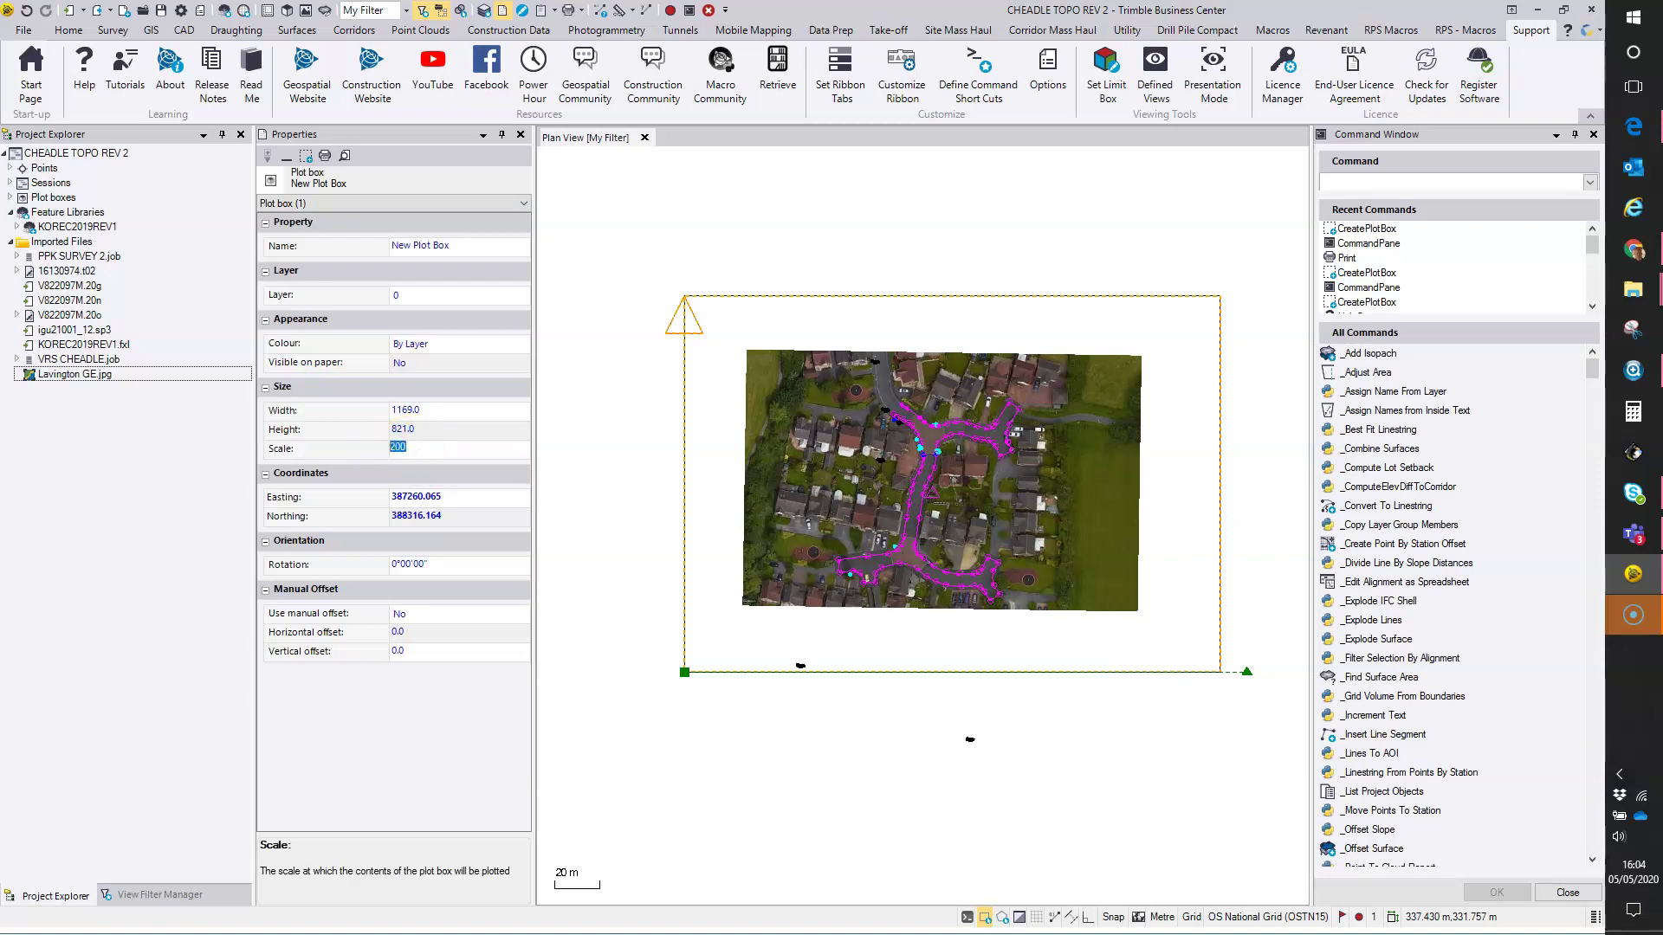
pyautogui.write('500')
pyautogui.press('Return')
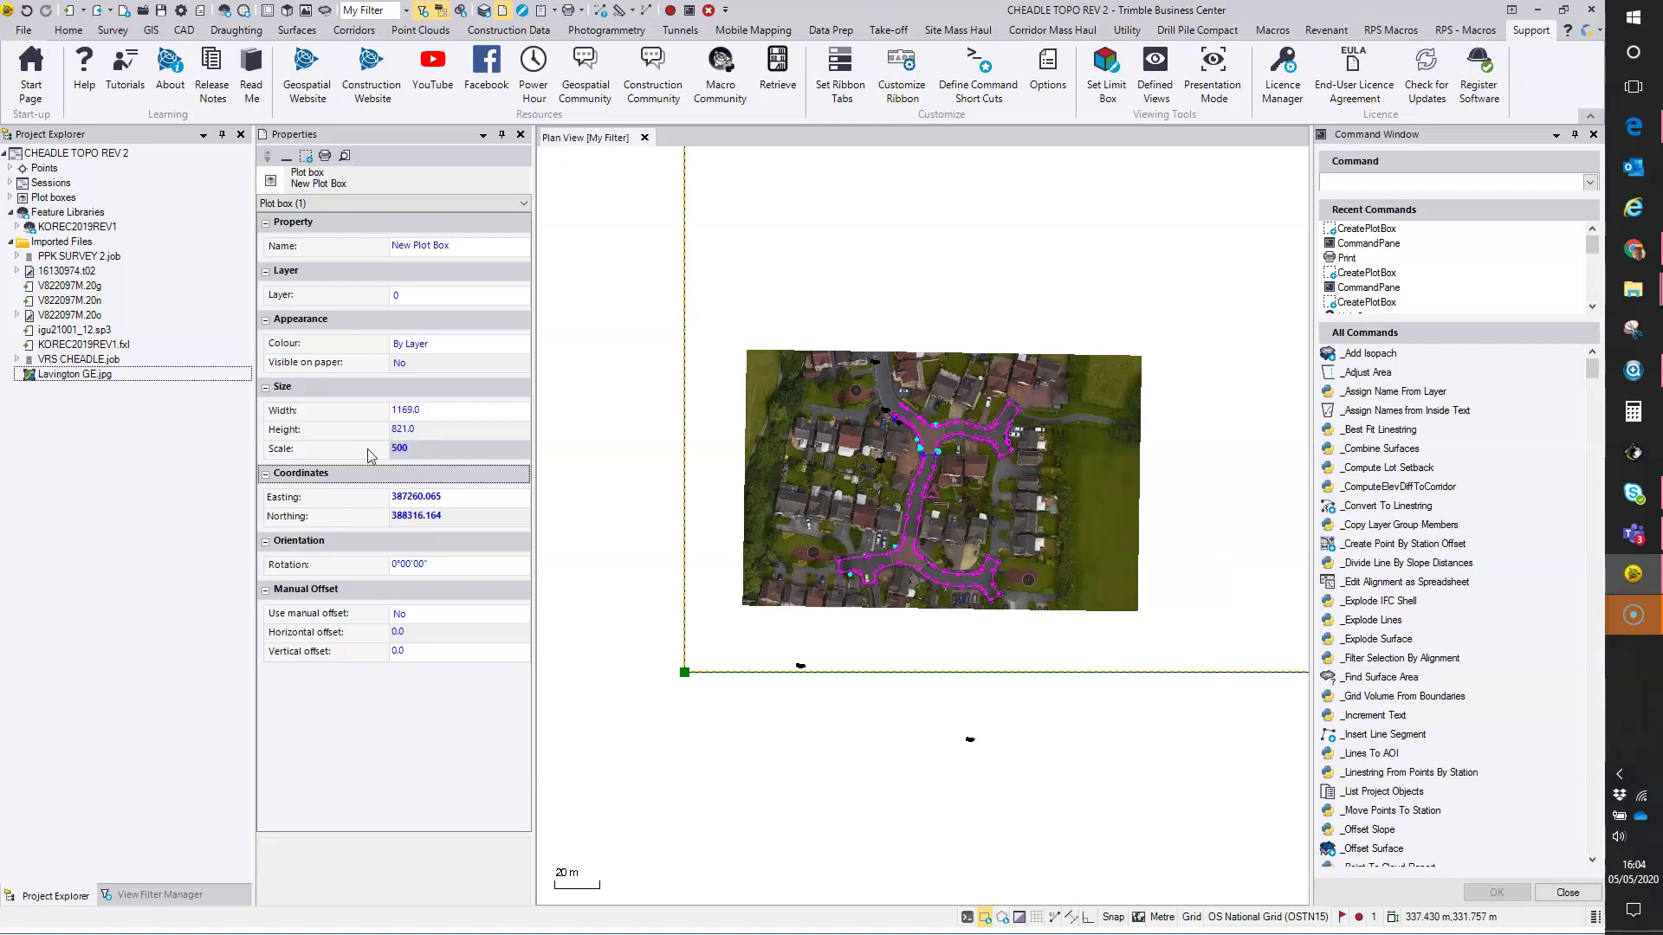
pyautogui.scroll(-4, 964, 490)
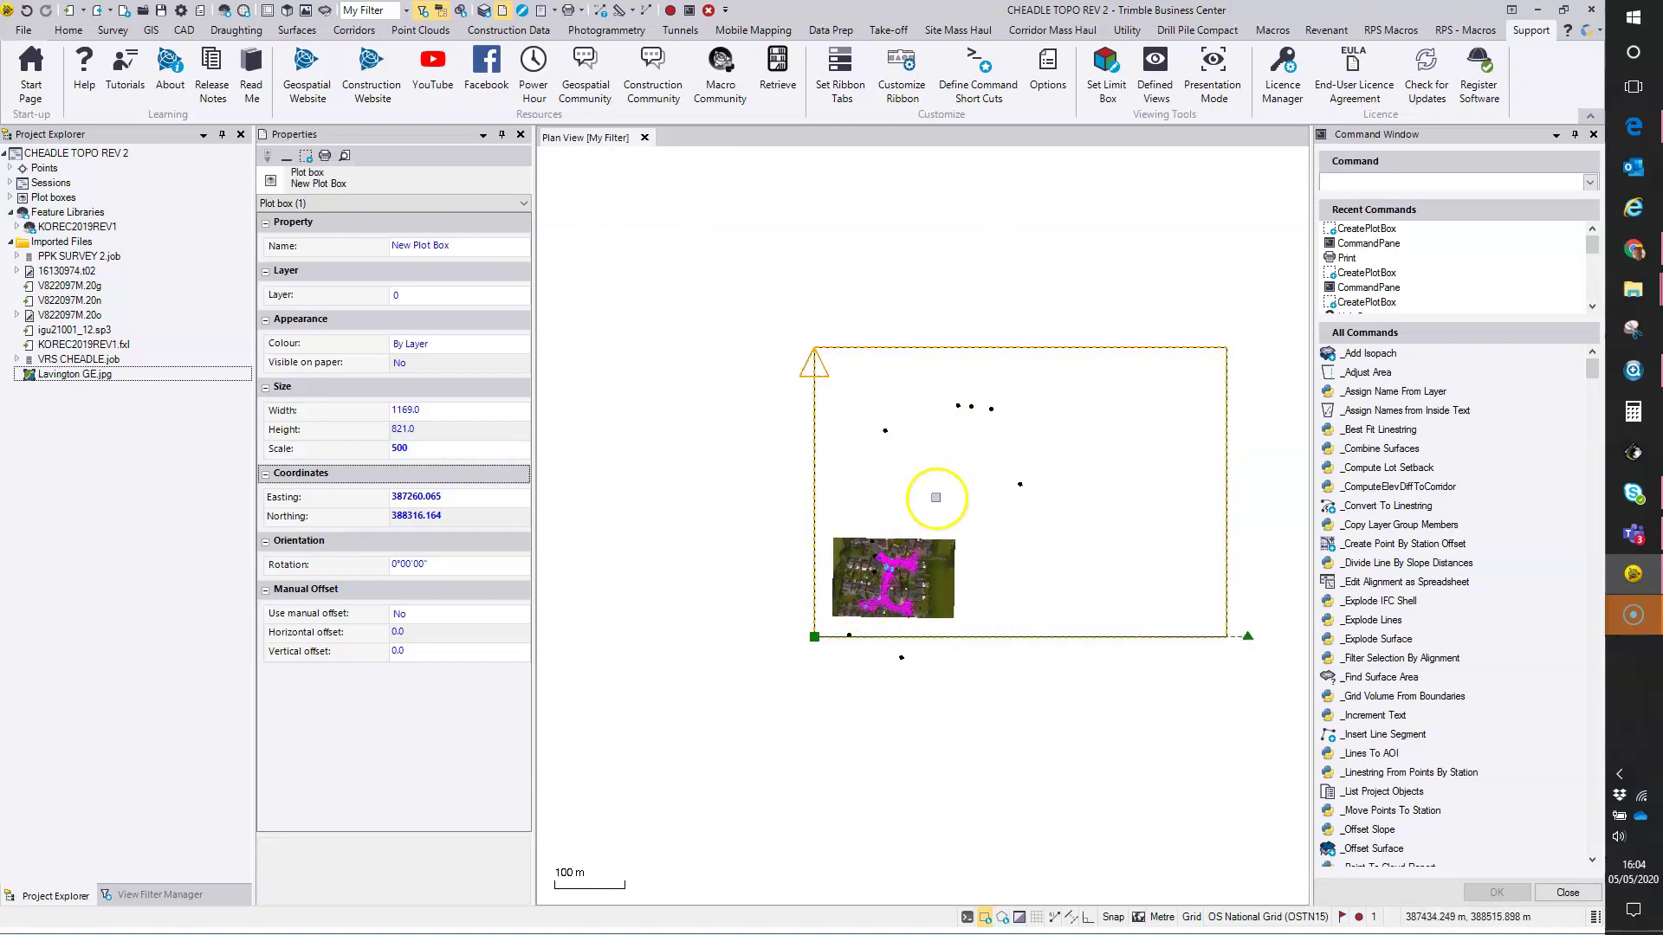
pyautogui.click(433, 446)
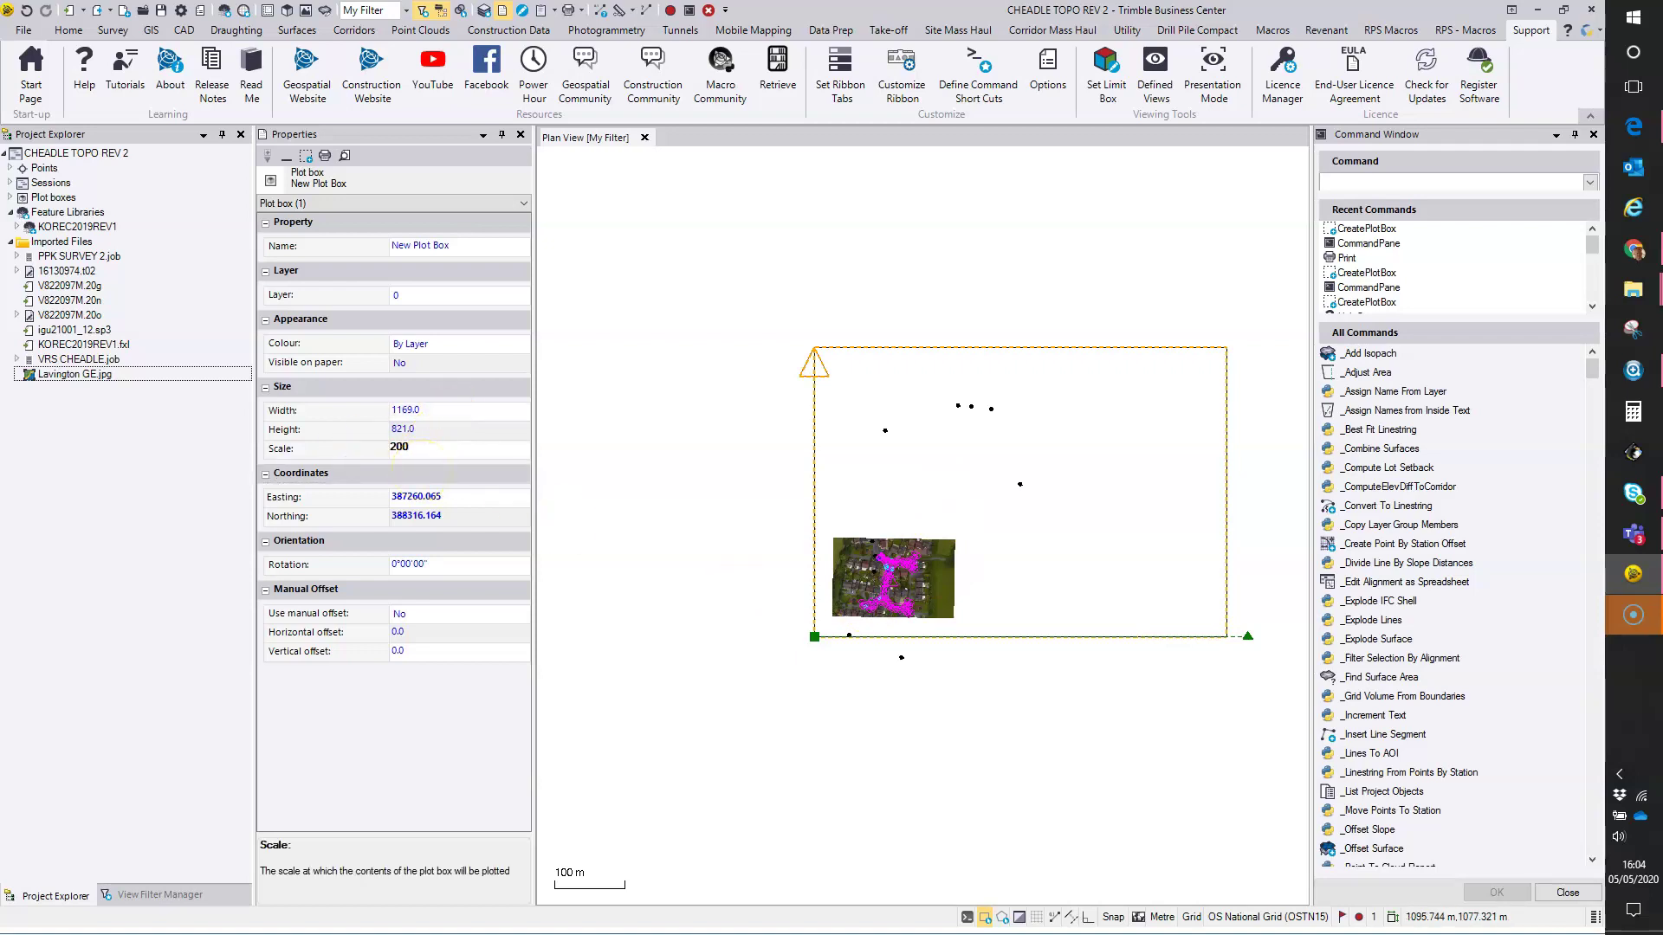
pyautogui.click(400, 473)
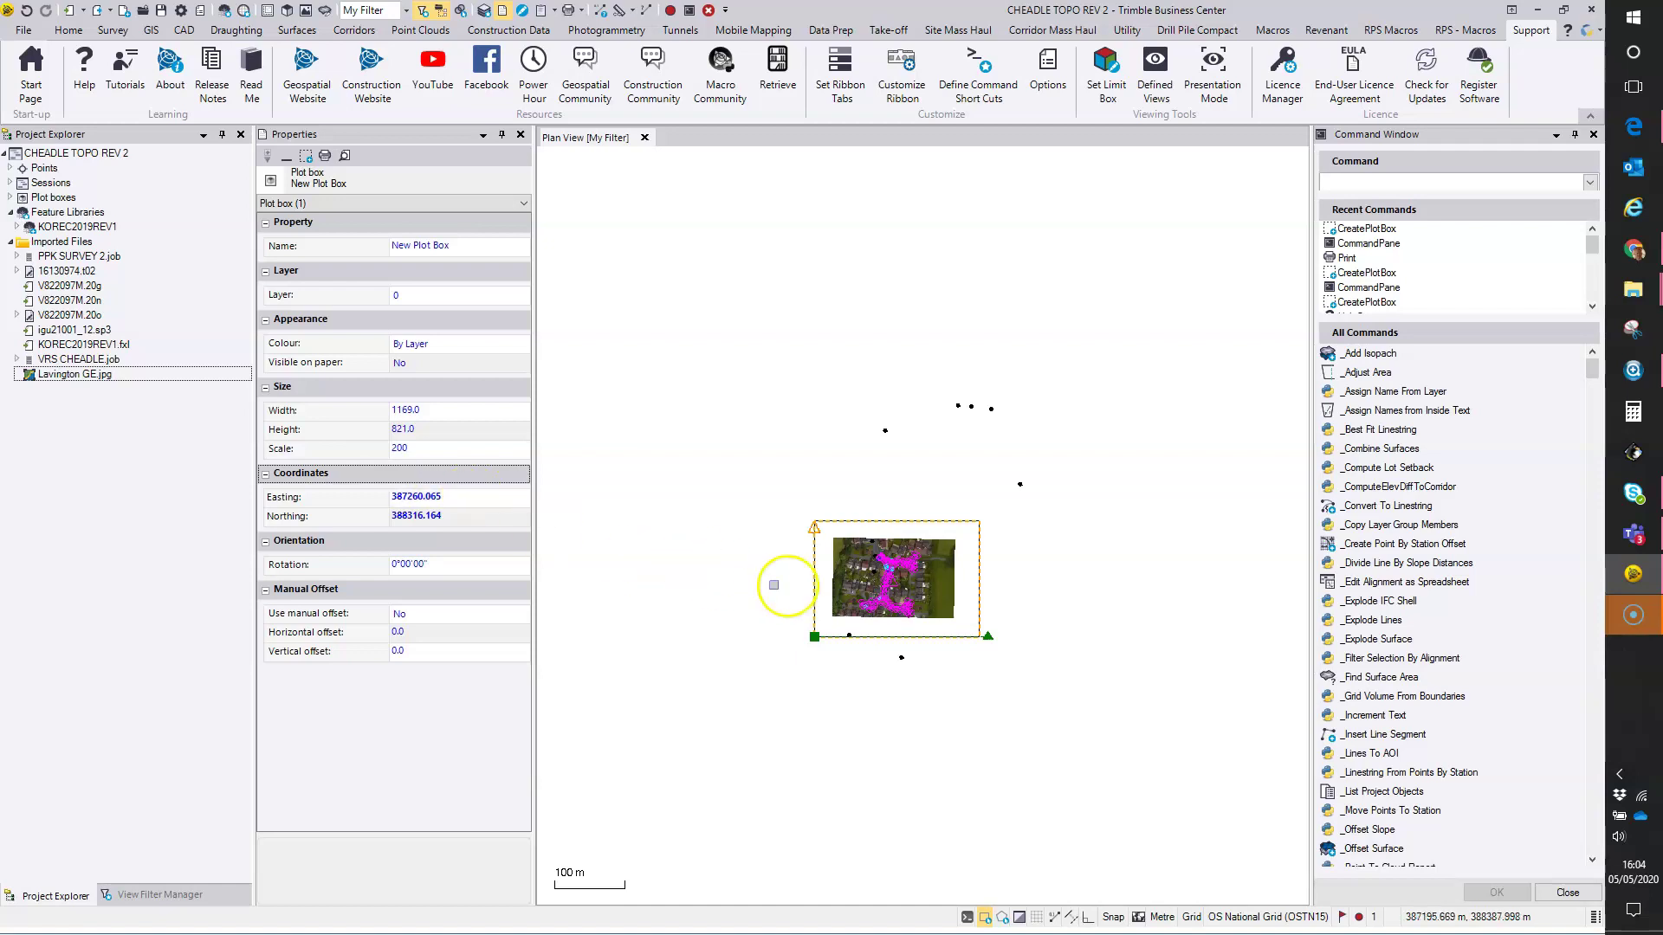
pyautogui.scroll(5, 887, 582)
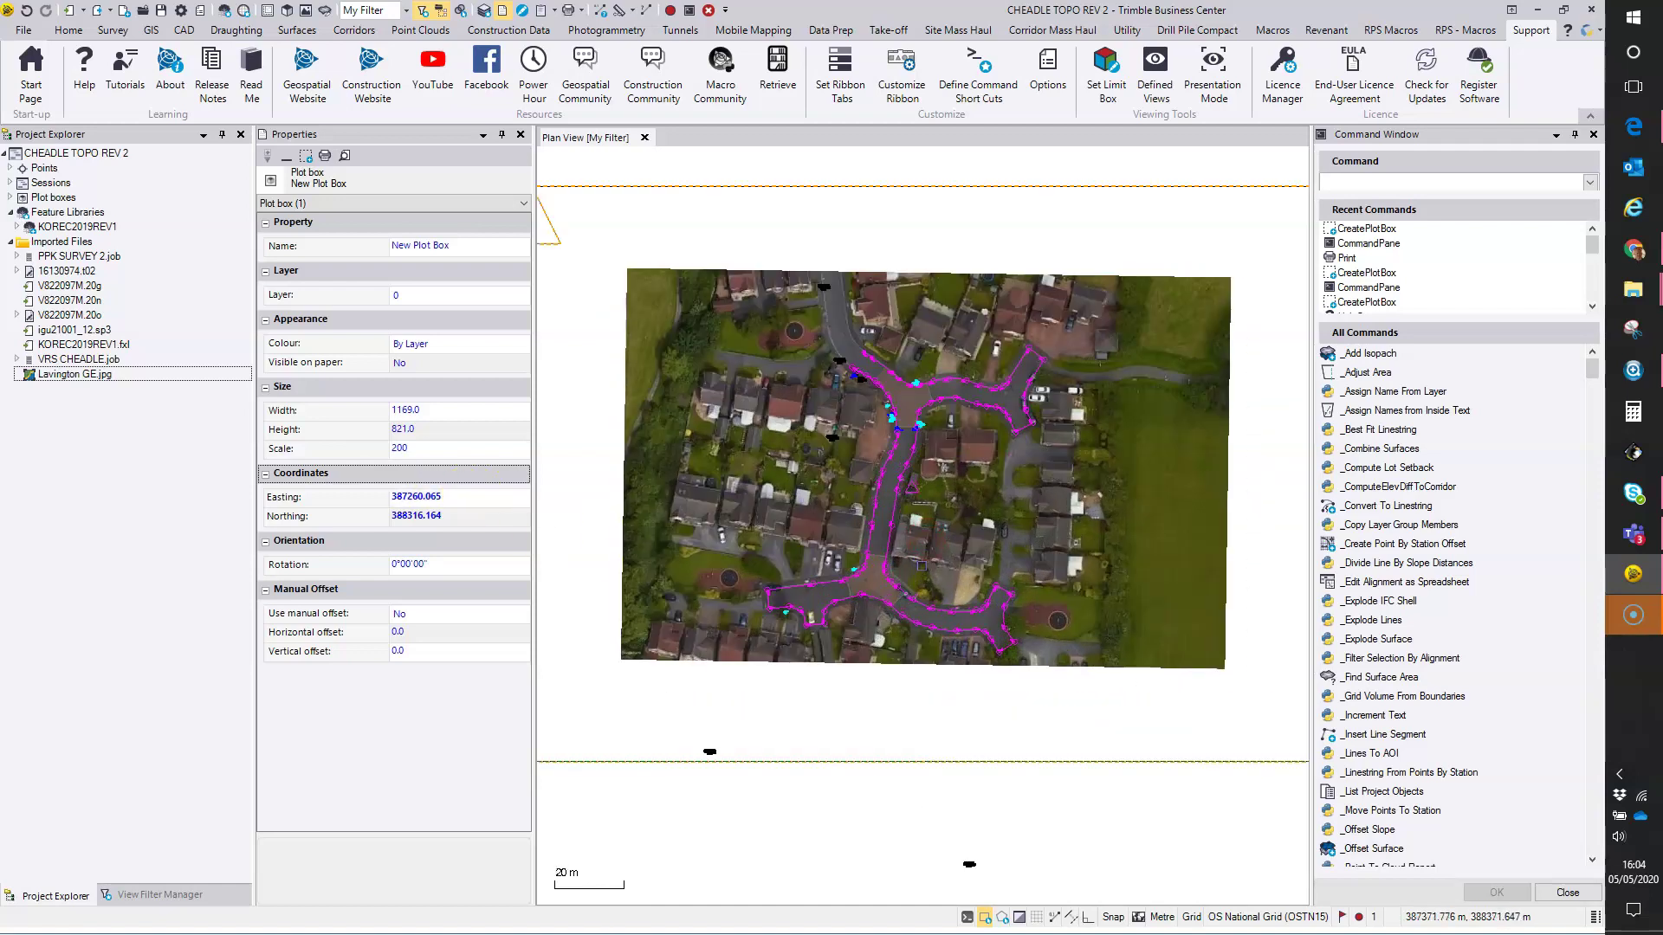
pyautogui.scroll(-2, 922, 597)
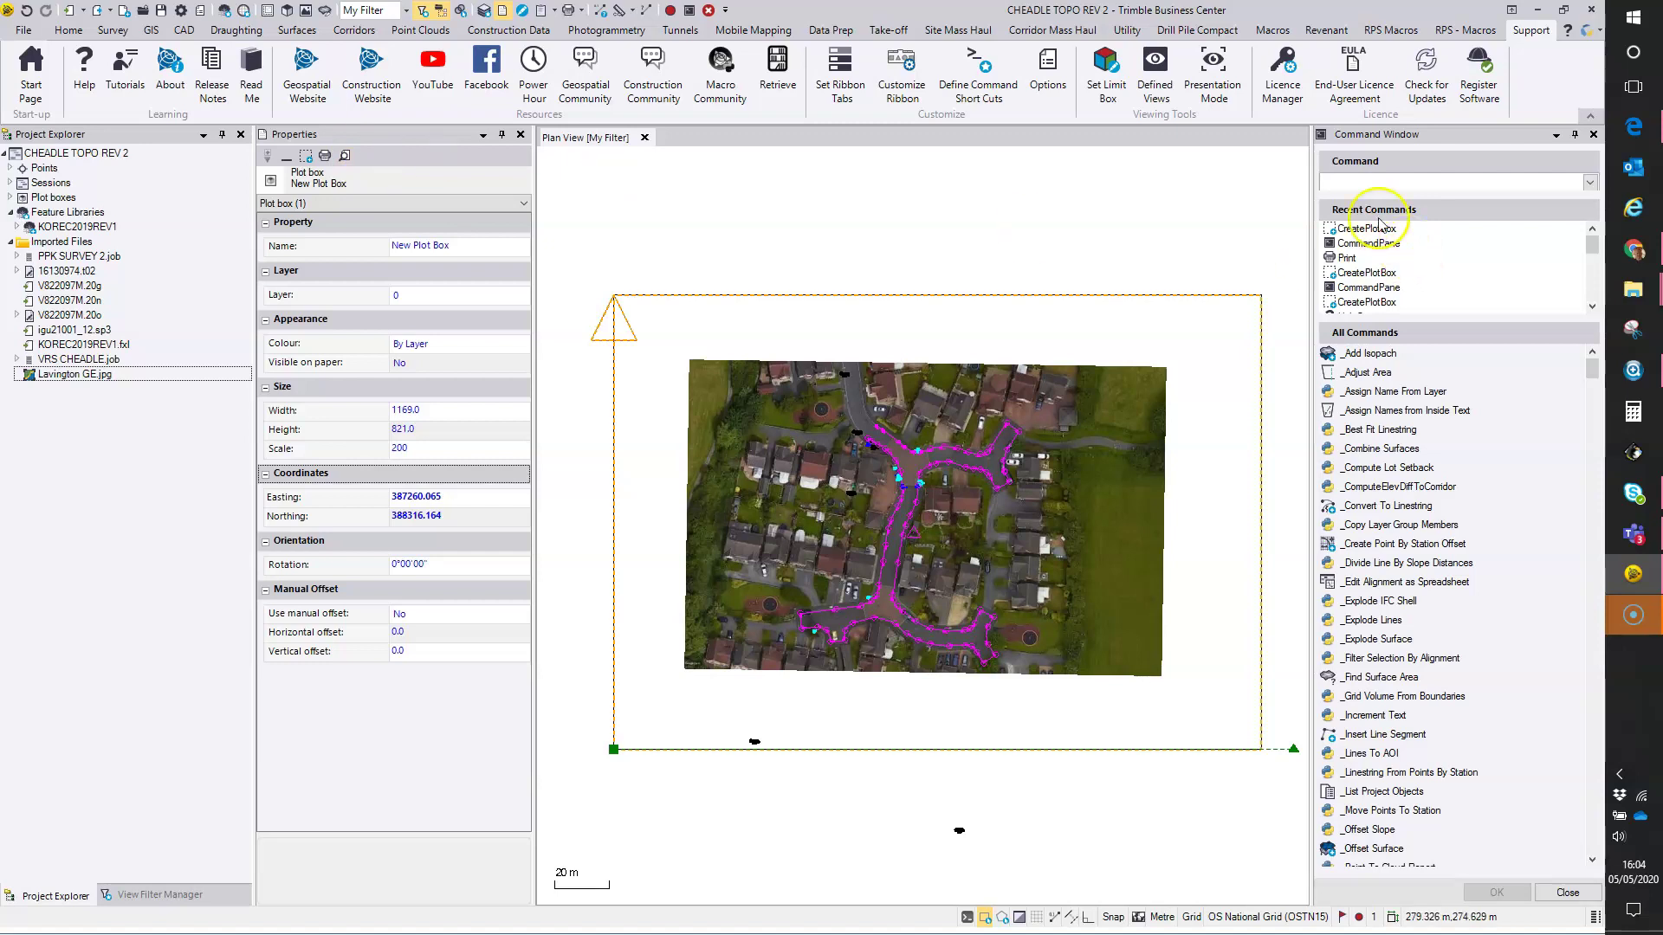
# Run the print command and select CutePDF Writer as the printer.
pyautogui.click(1356, 184)
pyautogui.write('p')
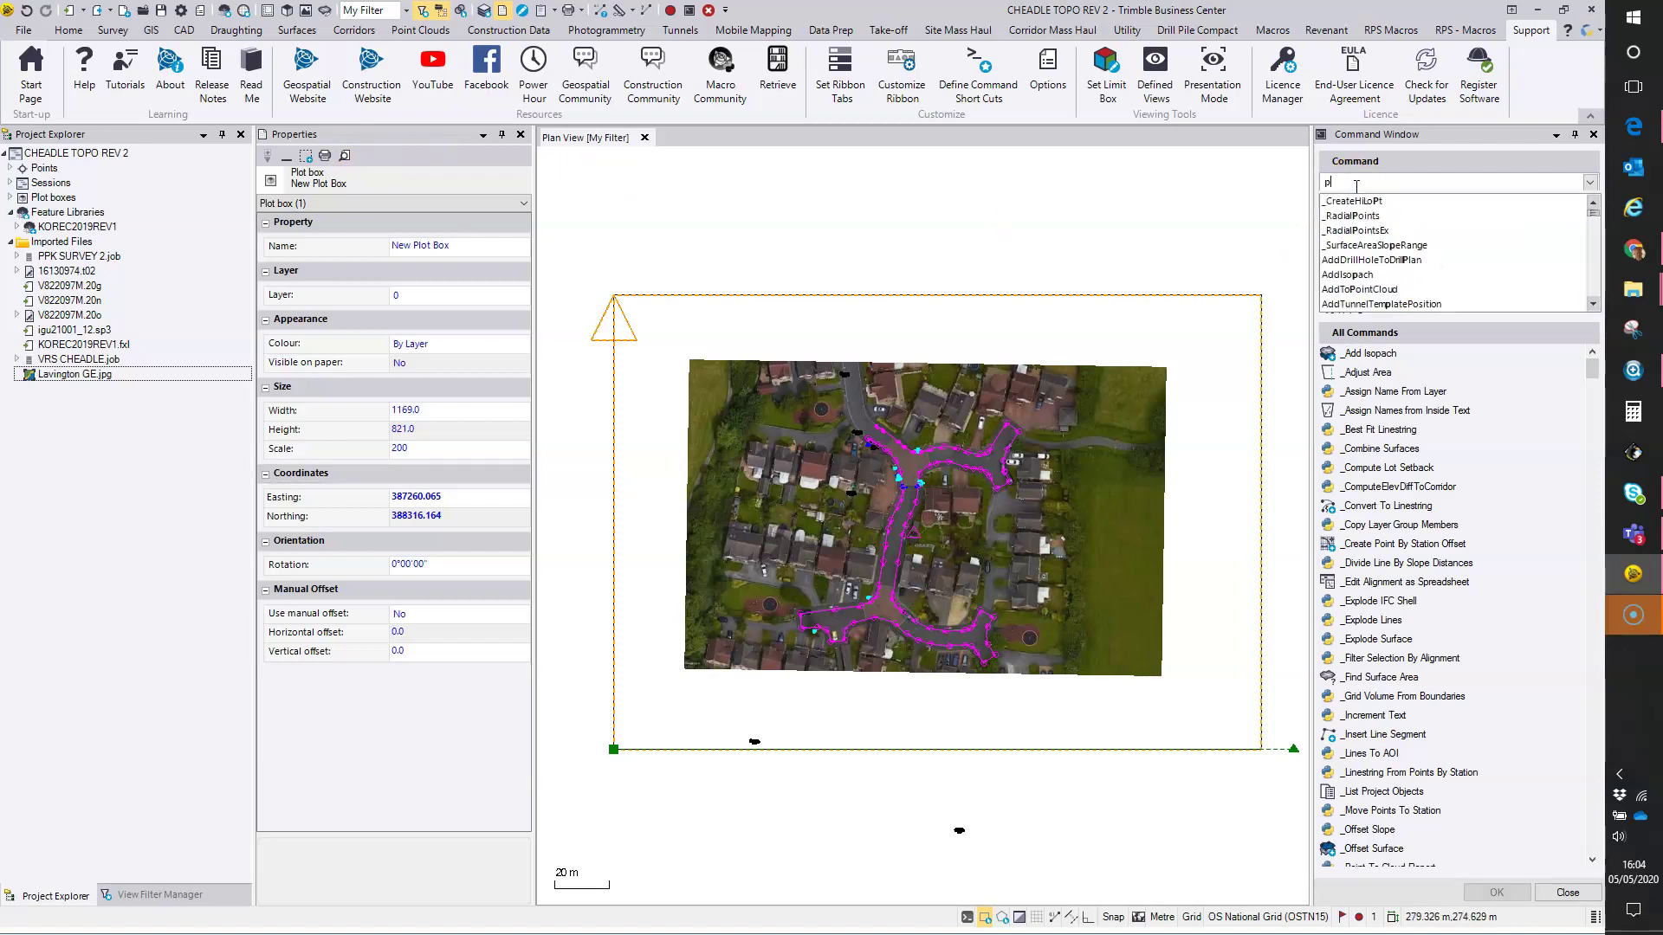
pyautogui.write('rint')
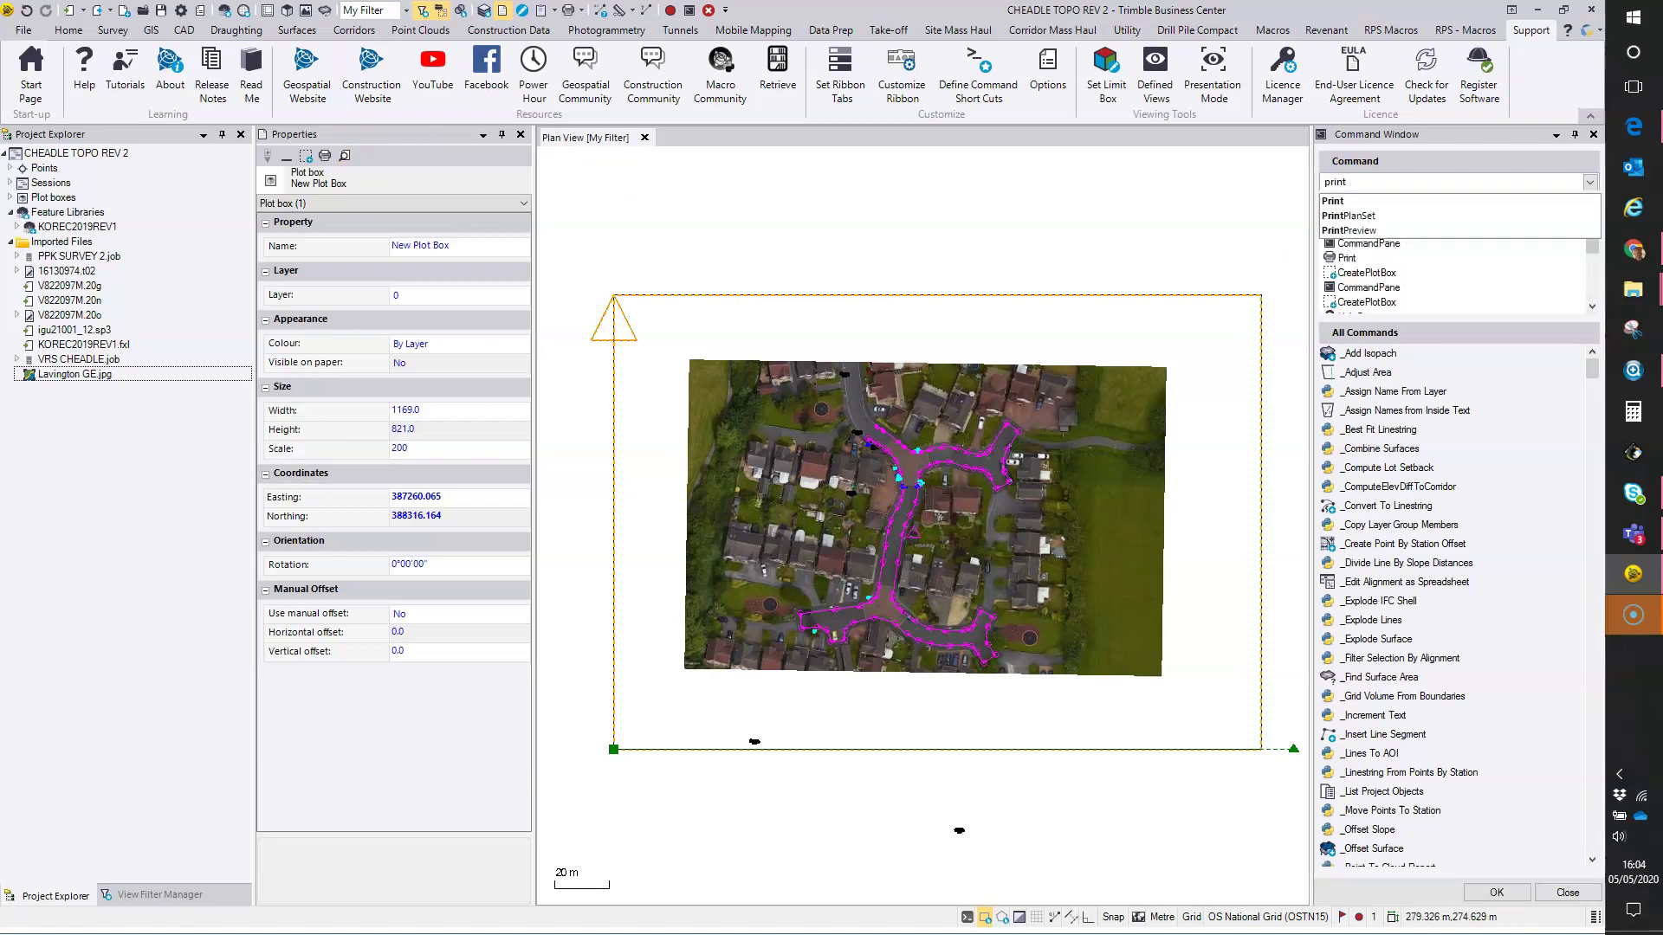
pyautogui.click(1341, 201)
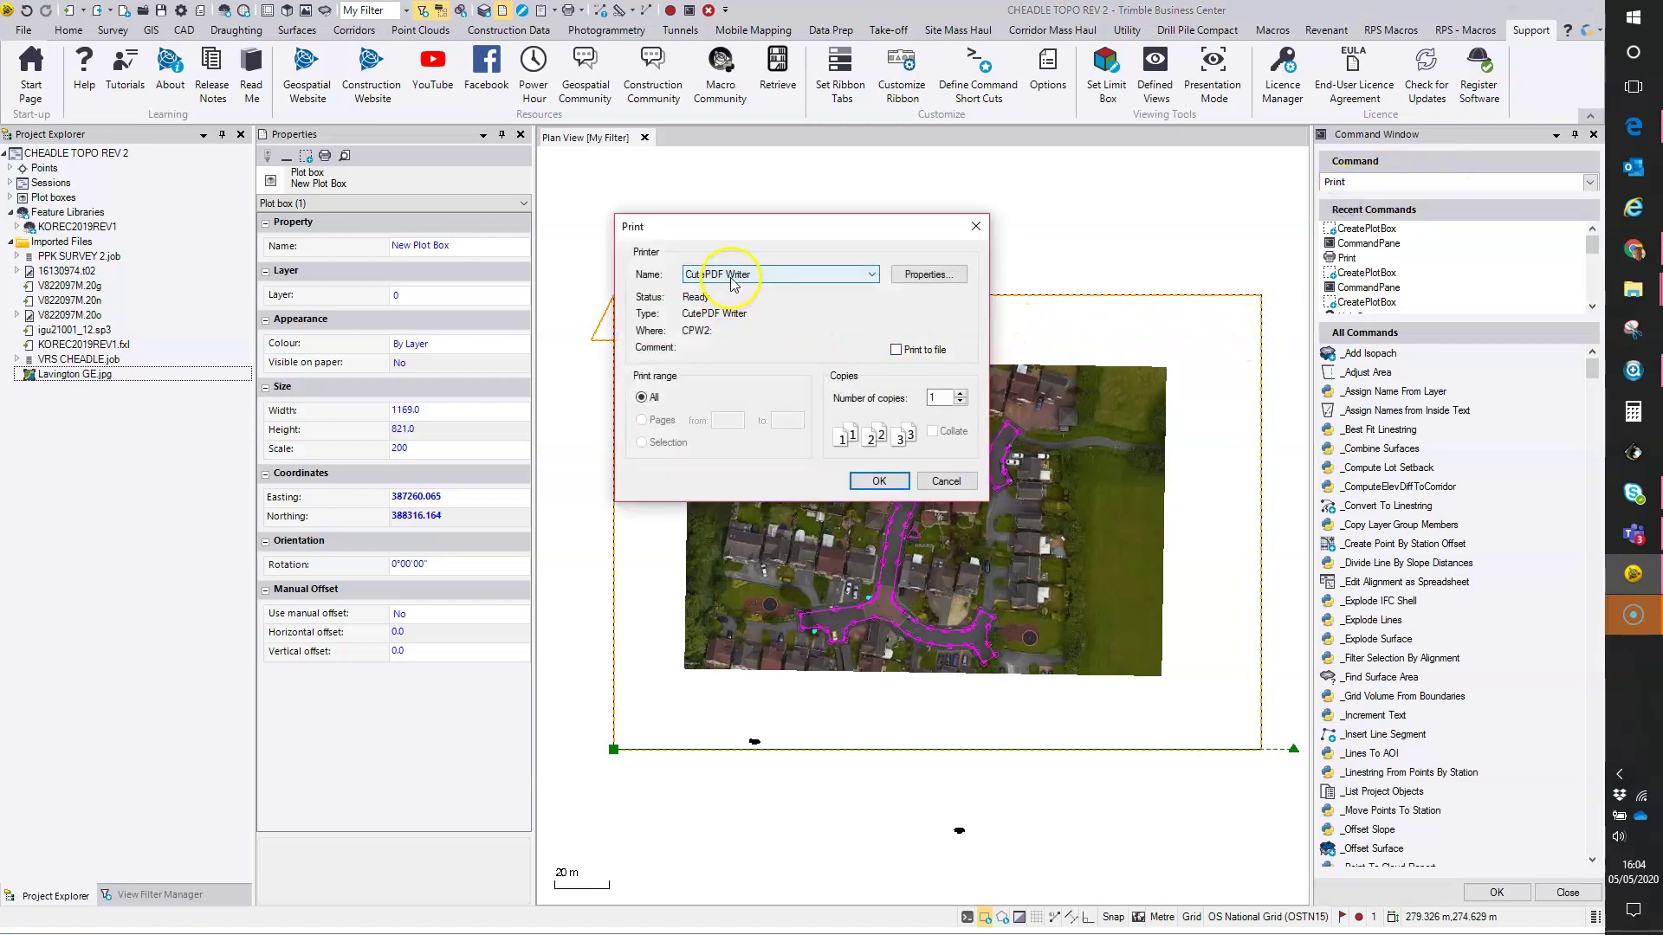
pyautogui.click(776, 283)
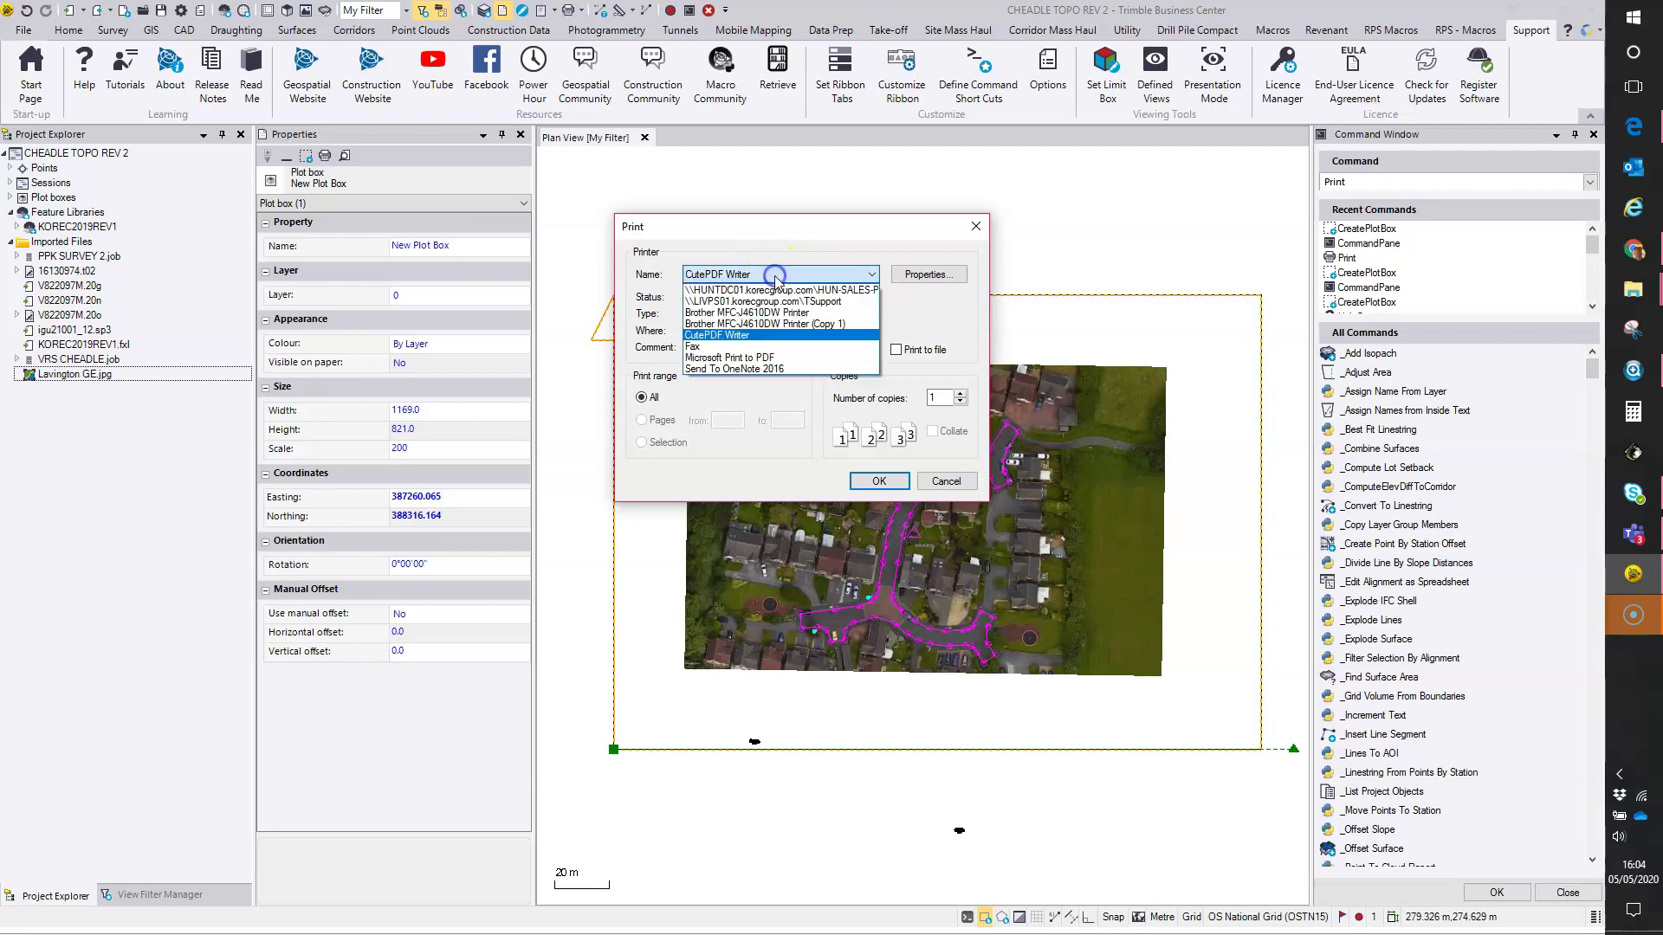
pyautogui.click(760, 336)
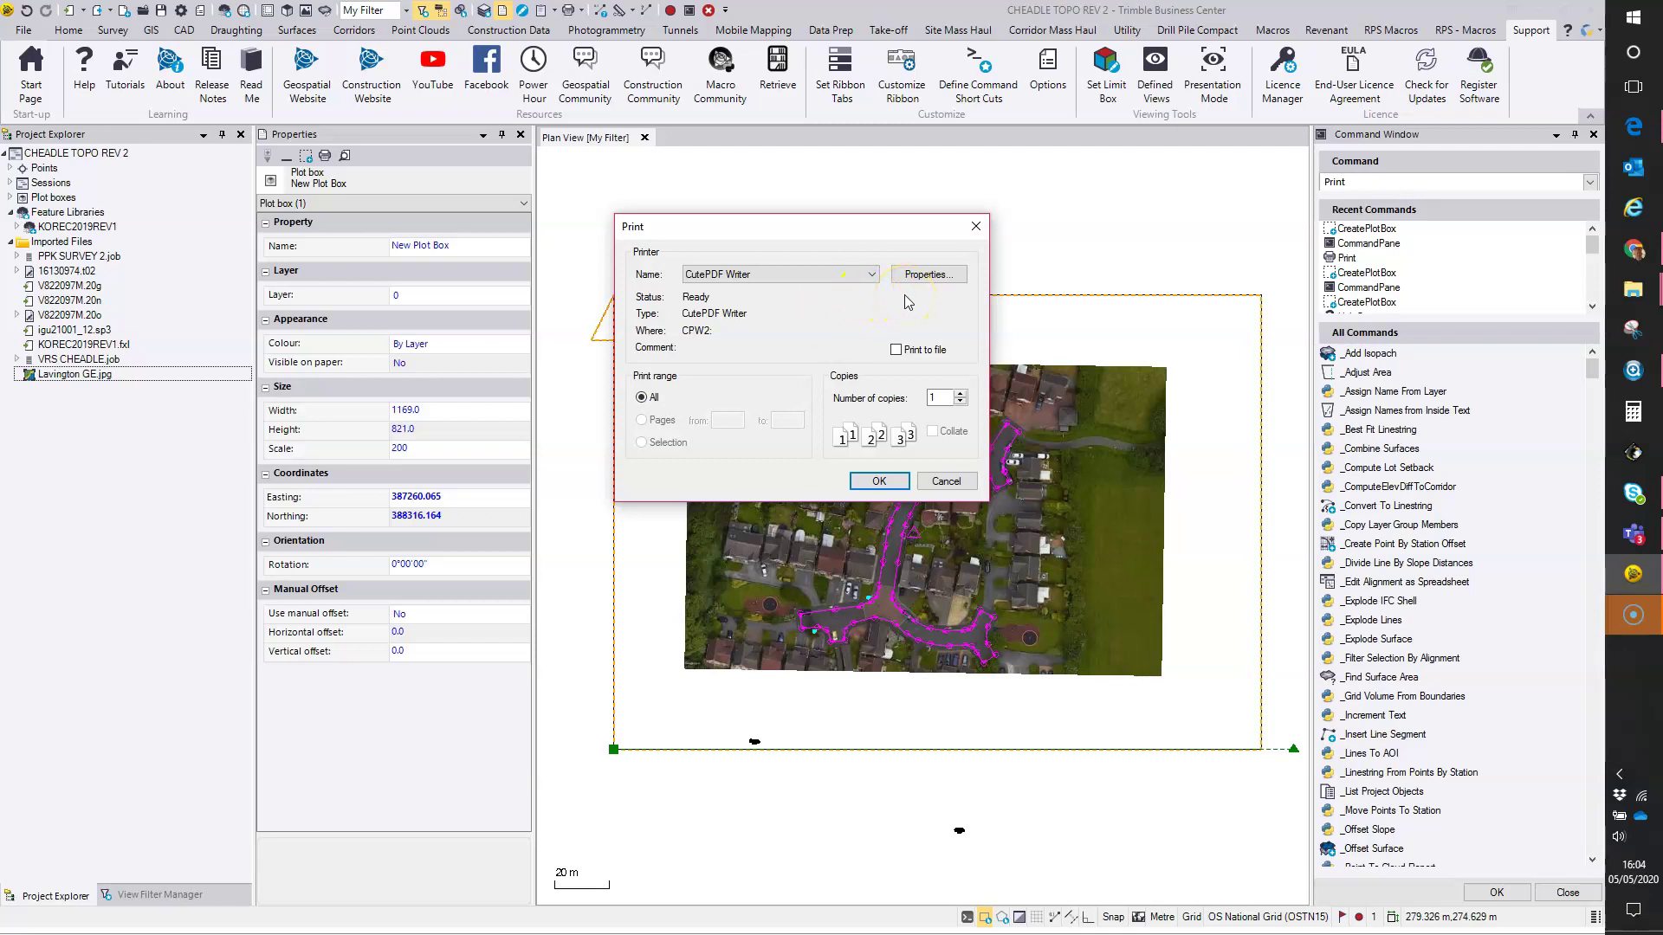
# Confirm landscape orientation and ISO A0 paper in CutePDF Writer properties, then print.
pyautogui.click(949, 279)
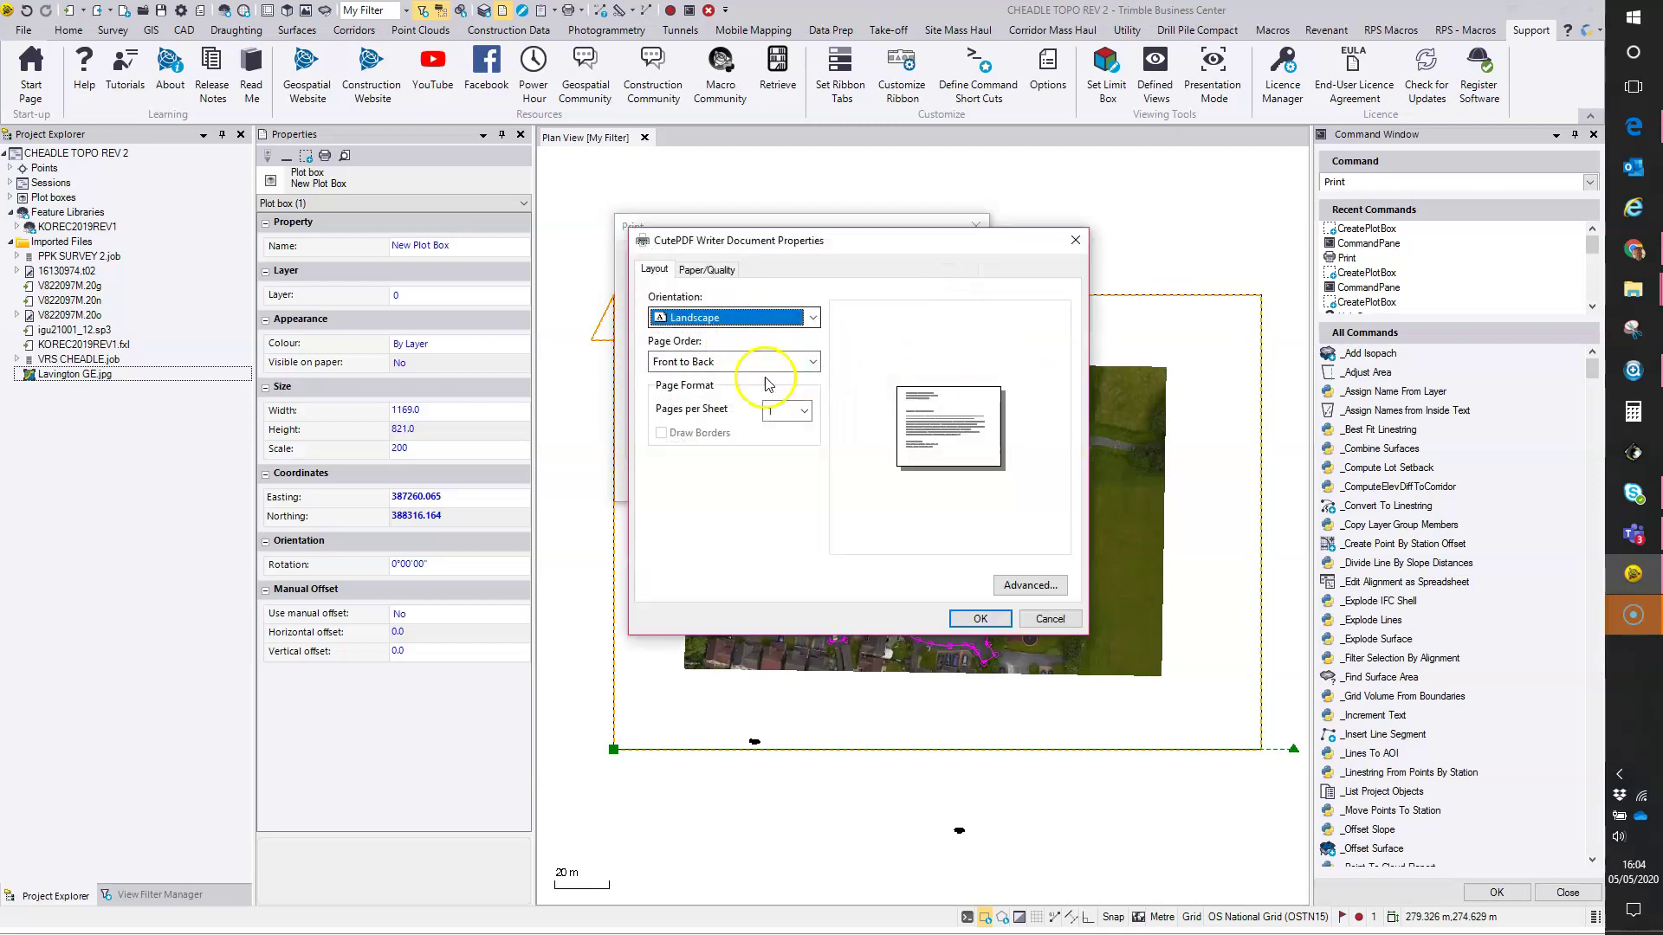
pyautogui.click(1027, 584)
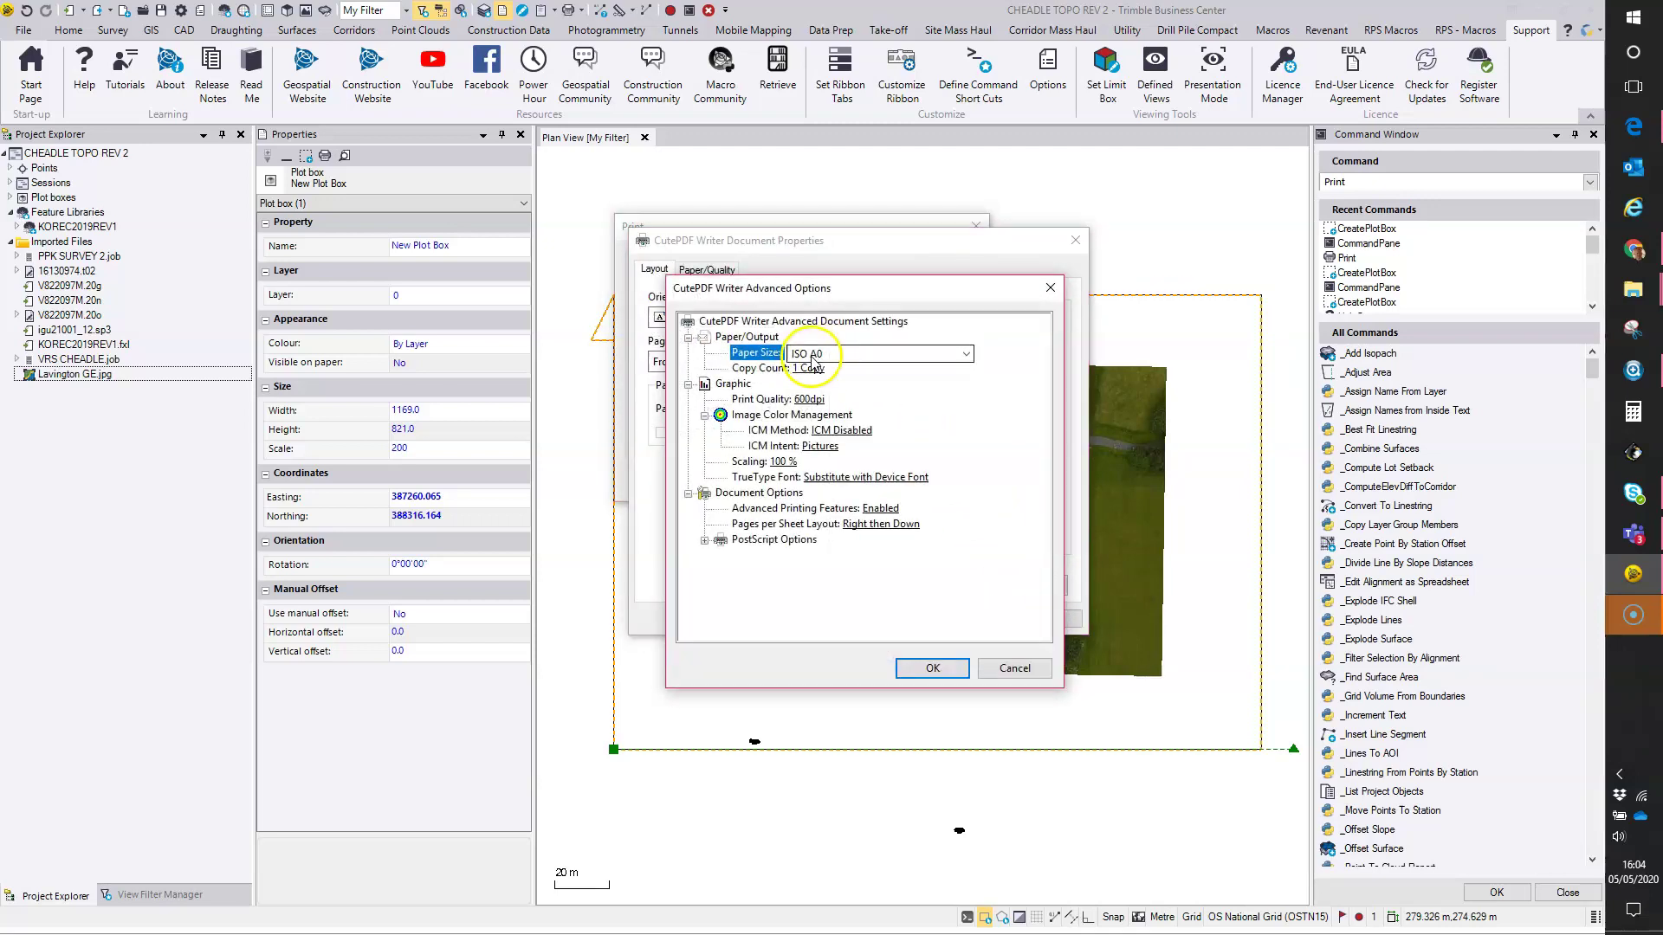
pyautogui.click(931, 668)
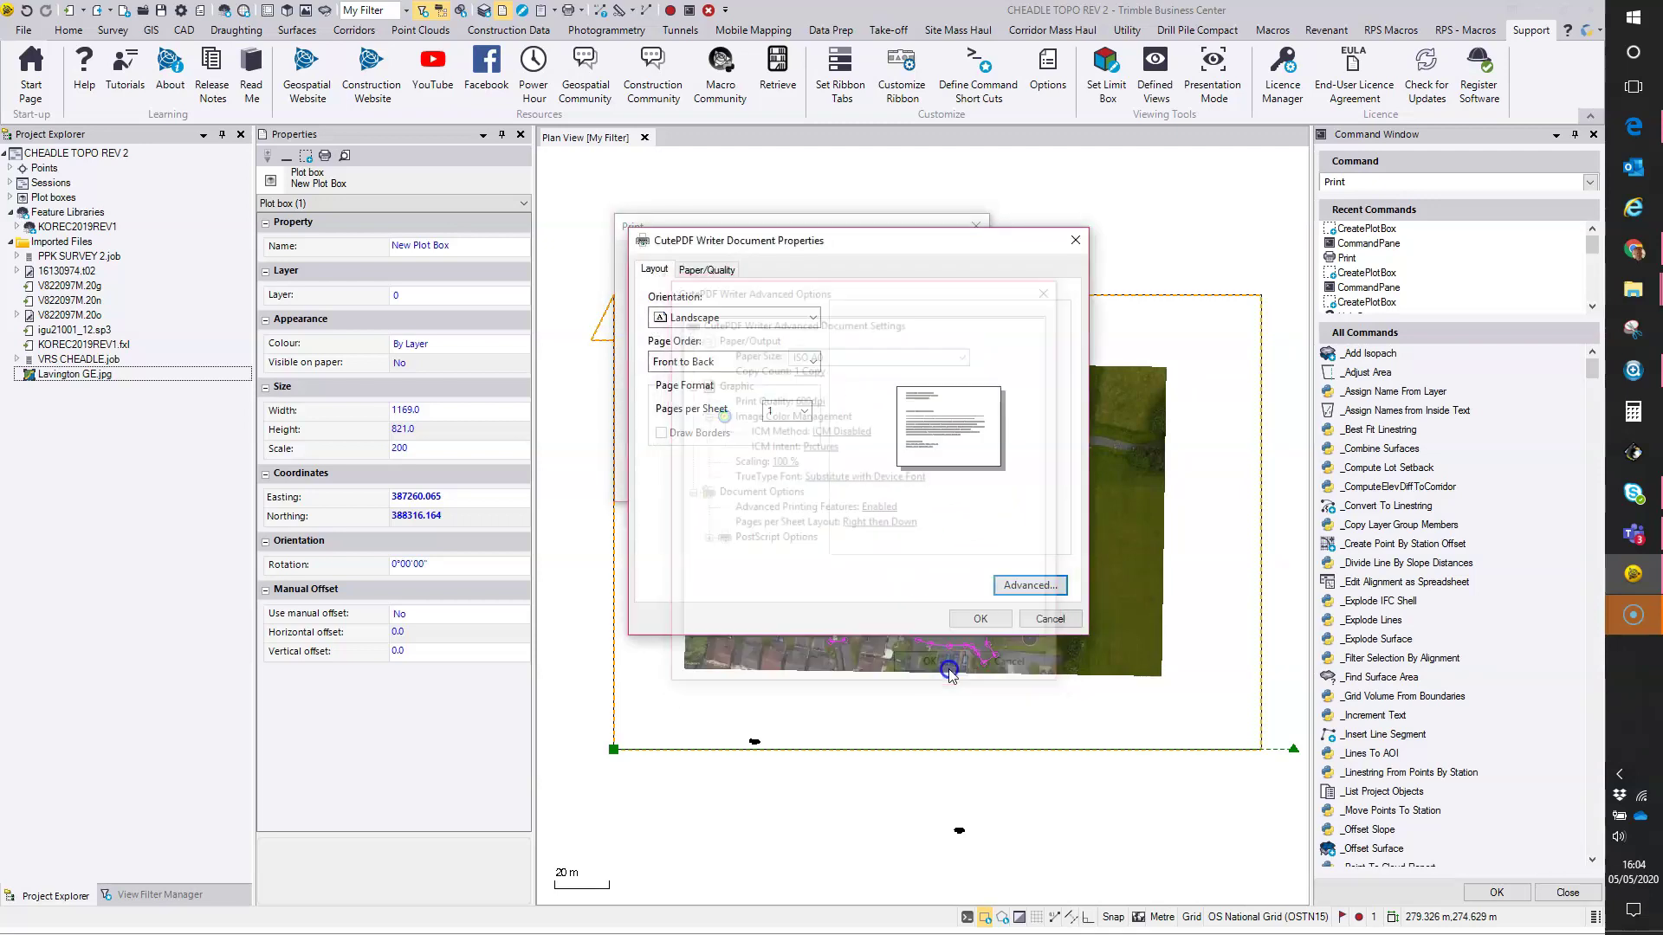
pyautogui.click(981, 619)
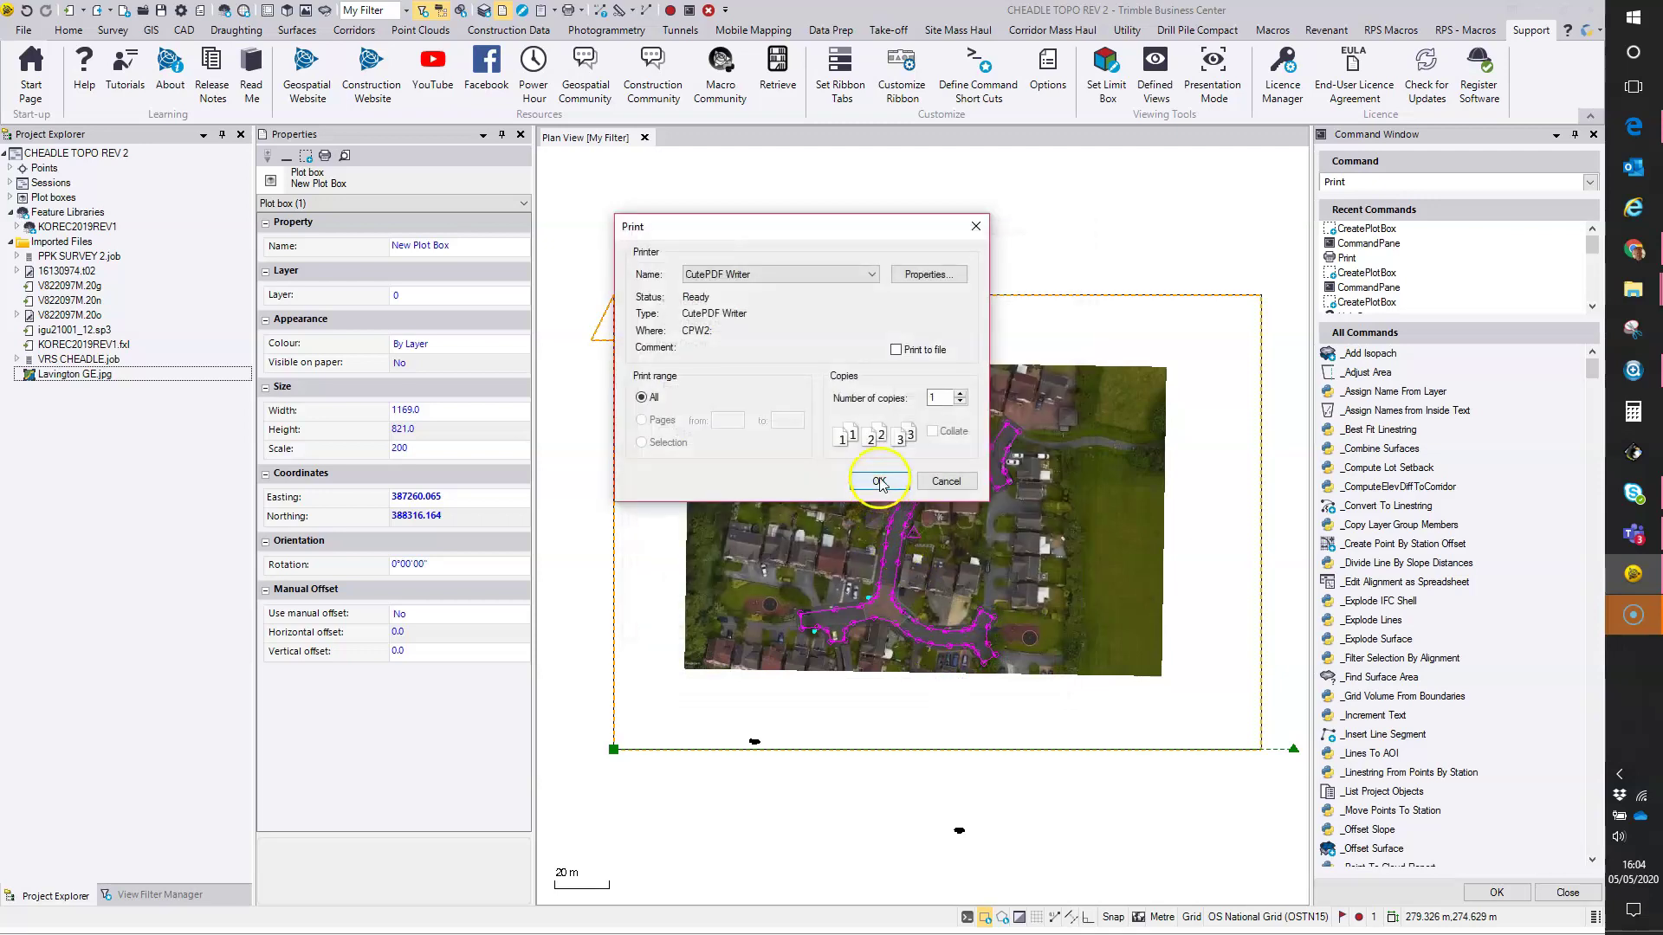
pyautogui.click(879, 481)
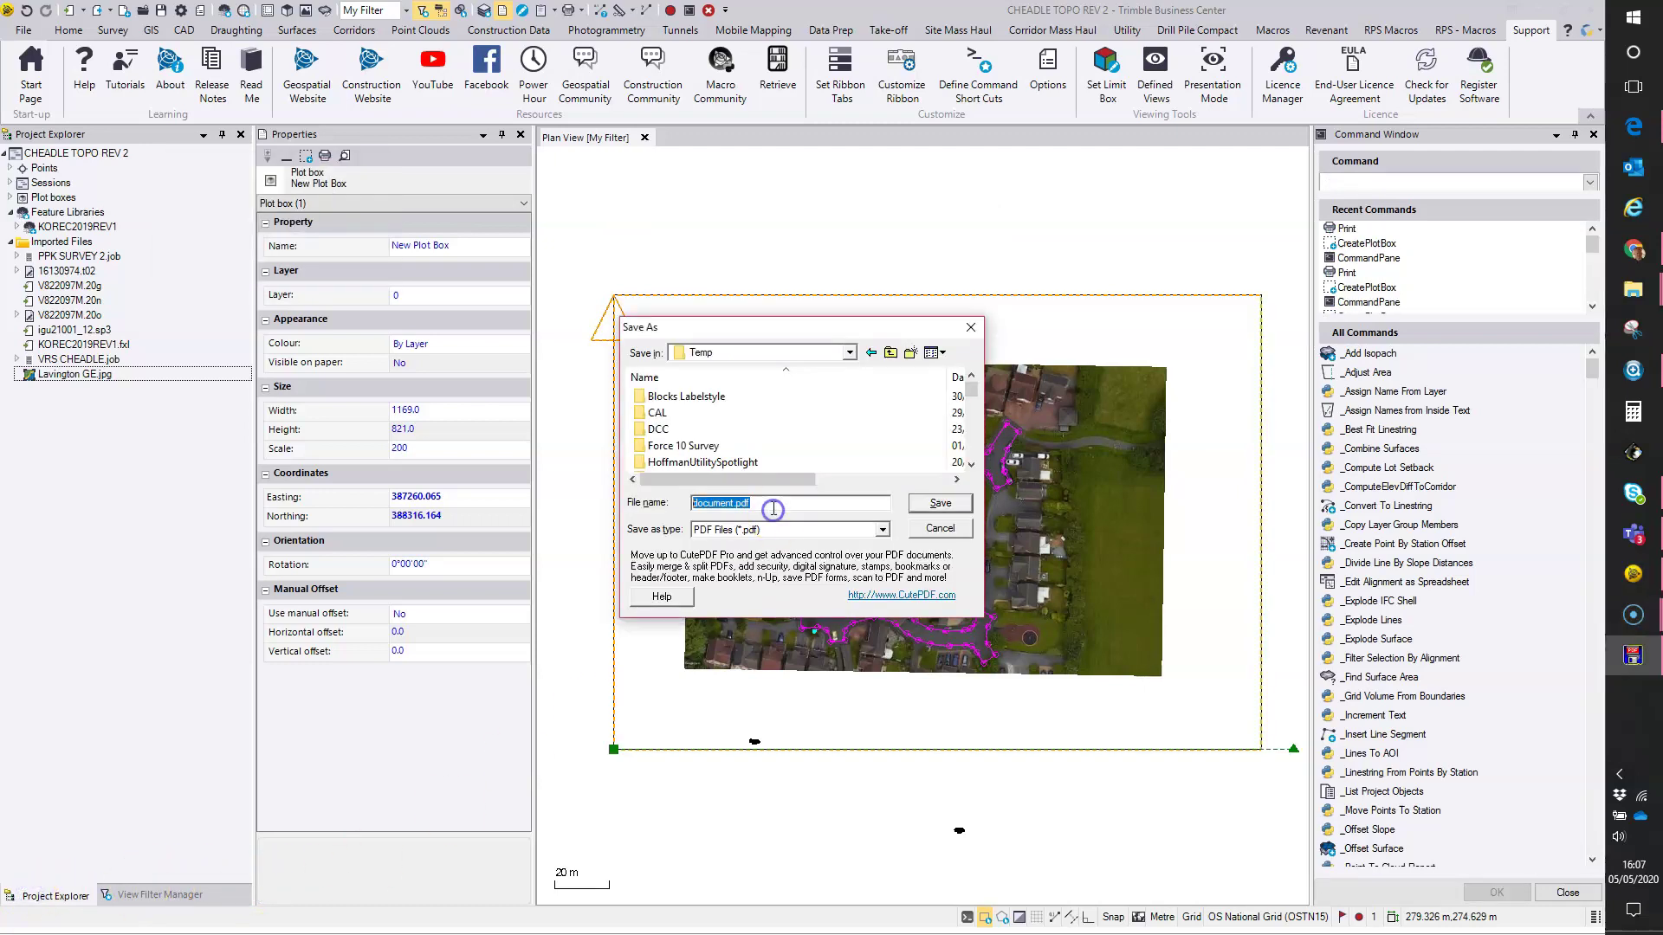
# Save the PDF as 1-Print in the Temp folder.
pyautogui.write('1-Print')
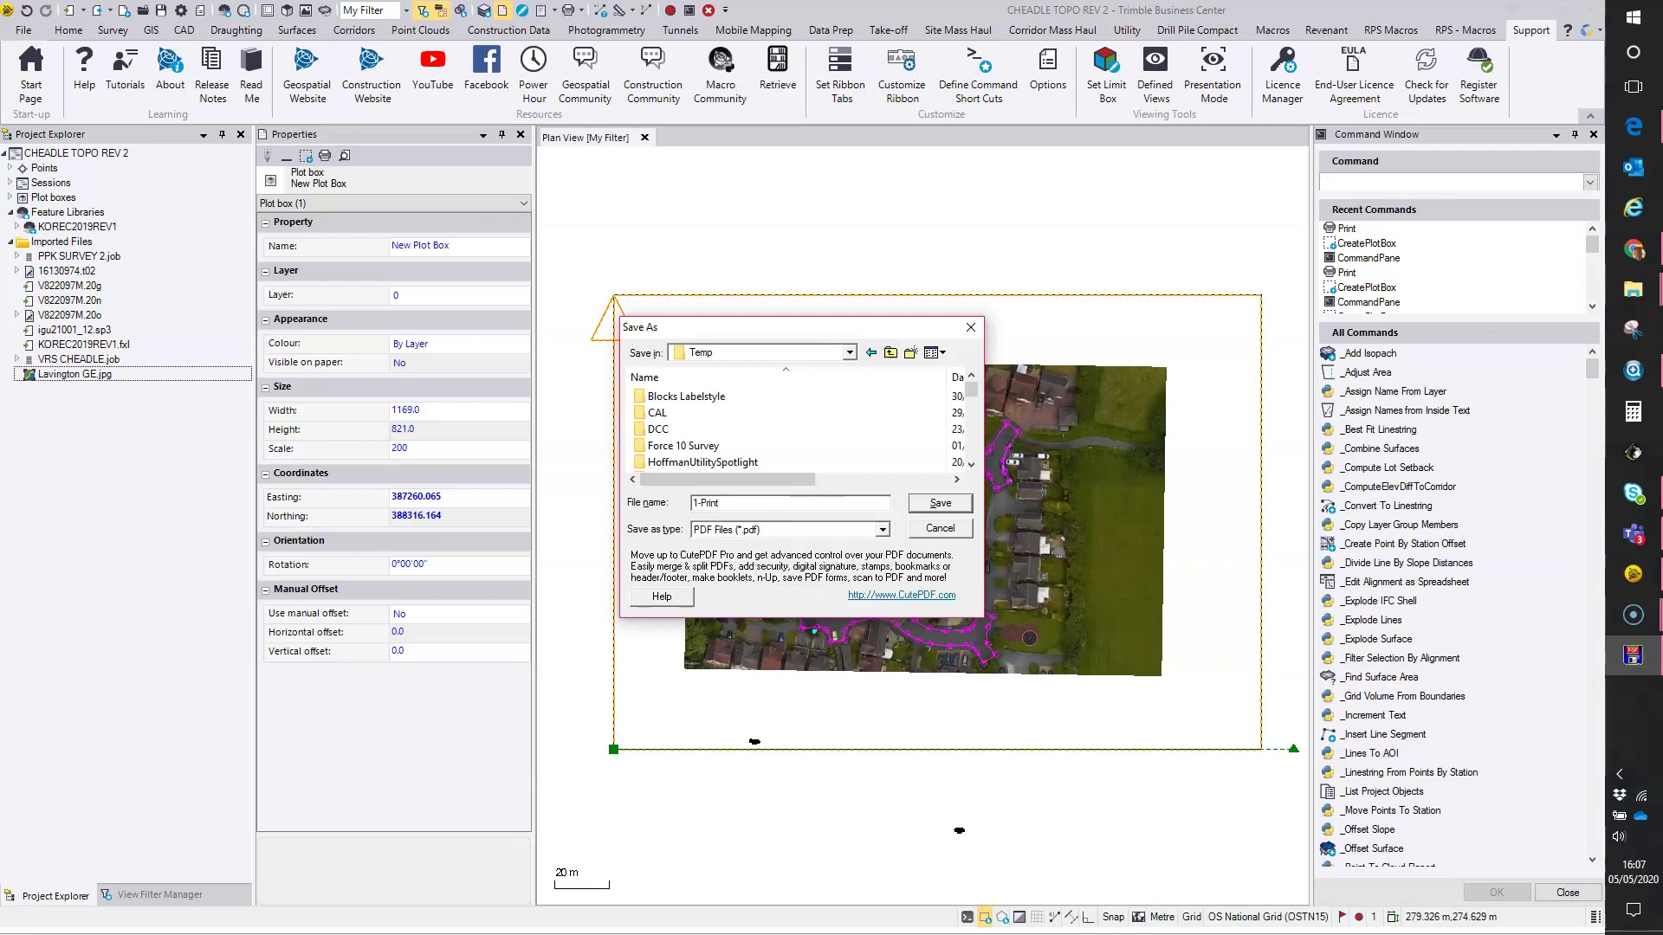
pyautogui.press('Return')
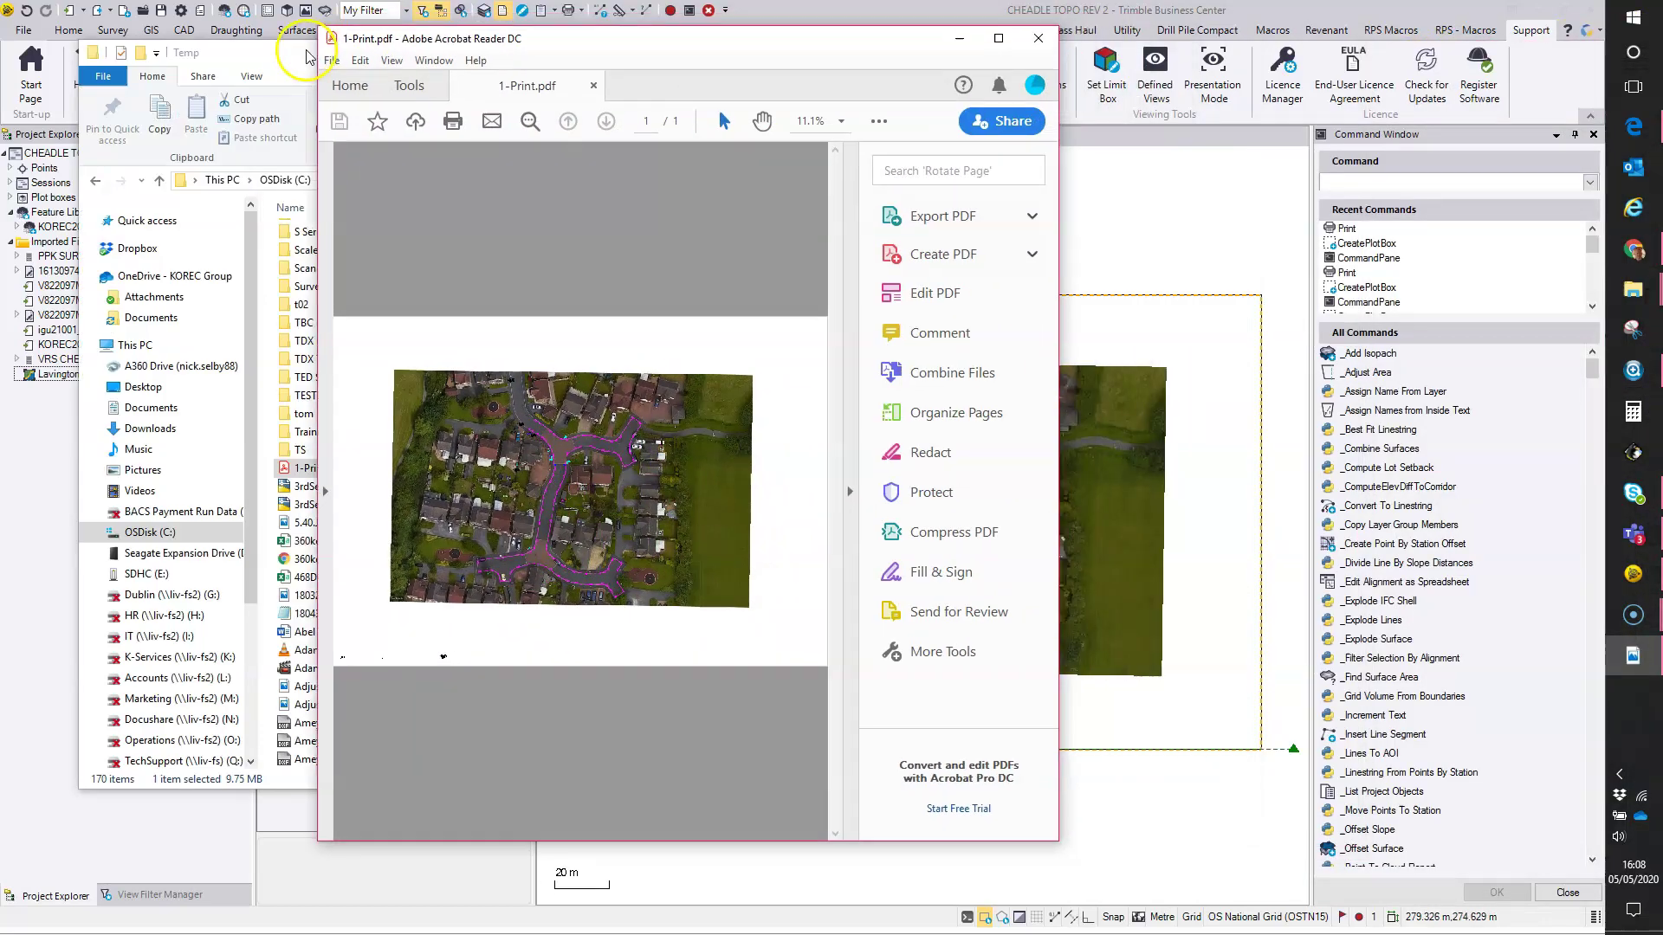
# Maximize the Acrobat Reader window to view 1-Print.pdf with its aerial image full screen.
pyautogui.click(998, 38)
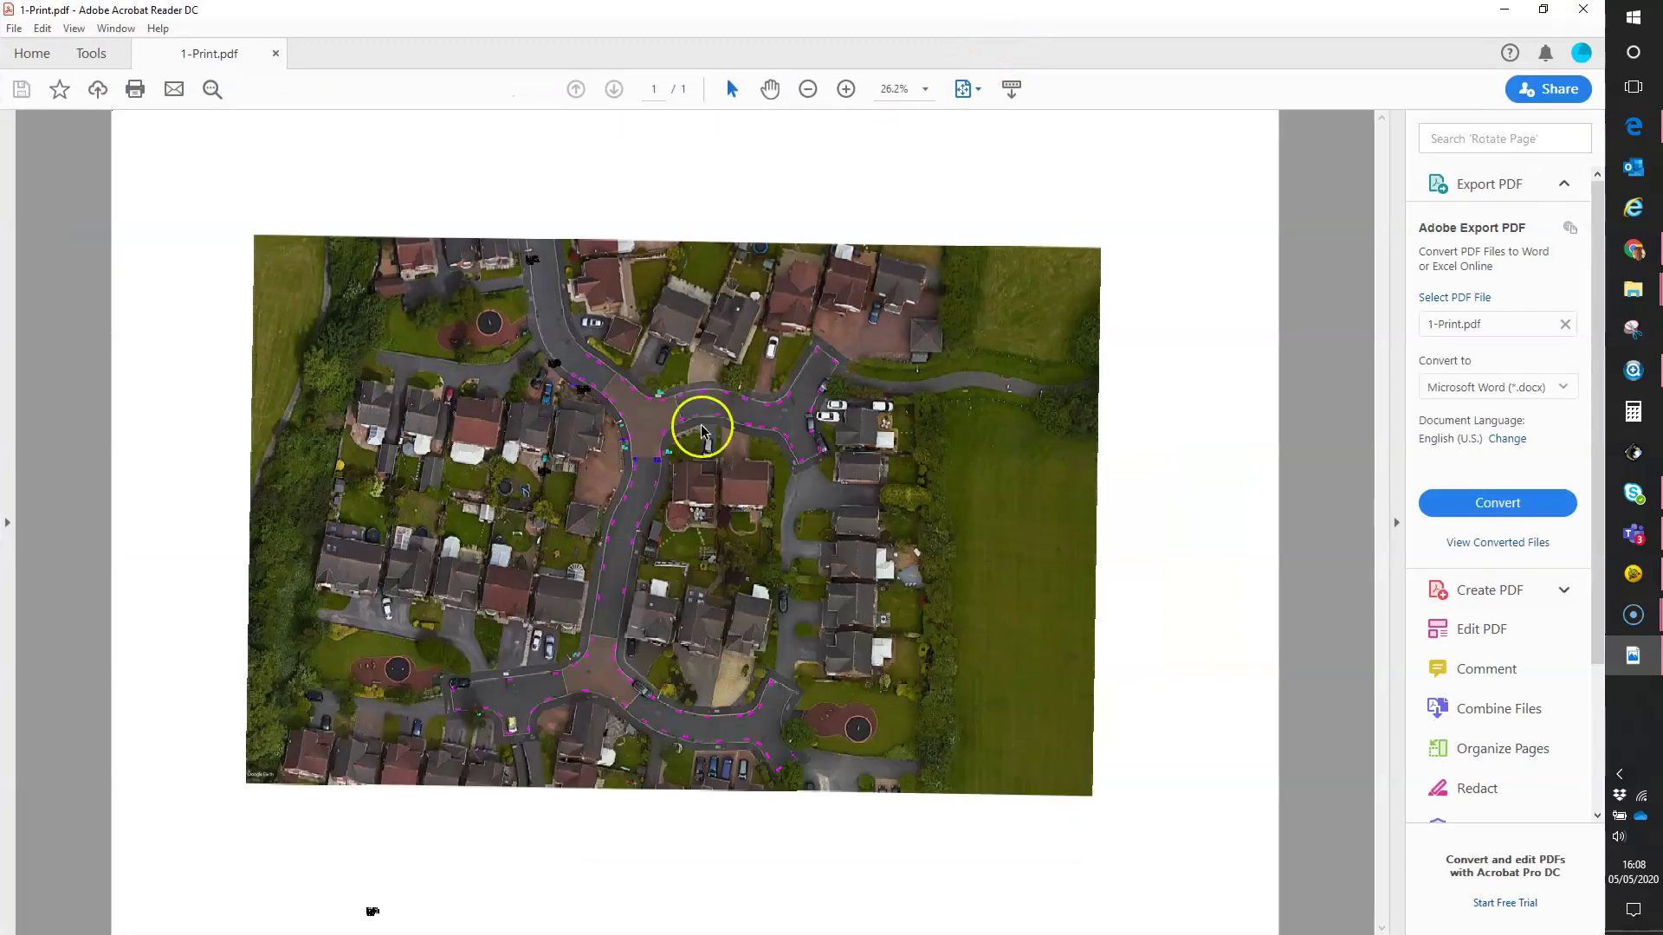